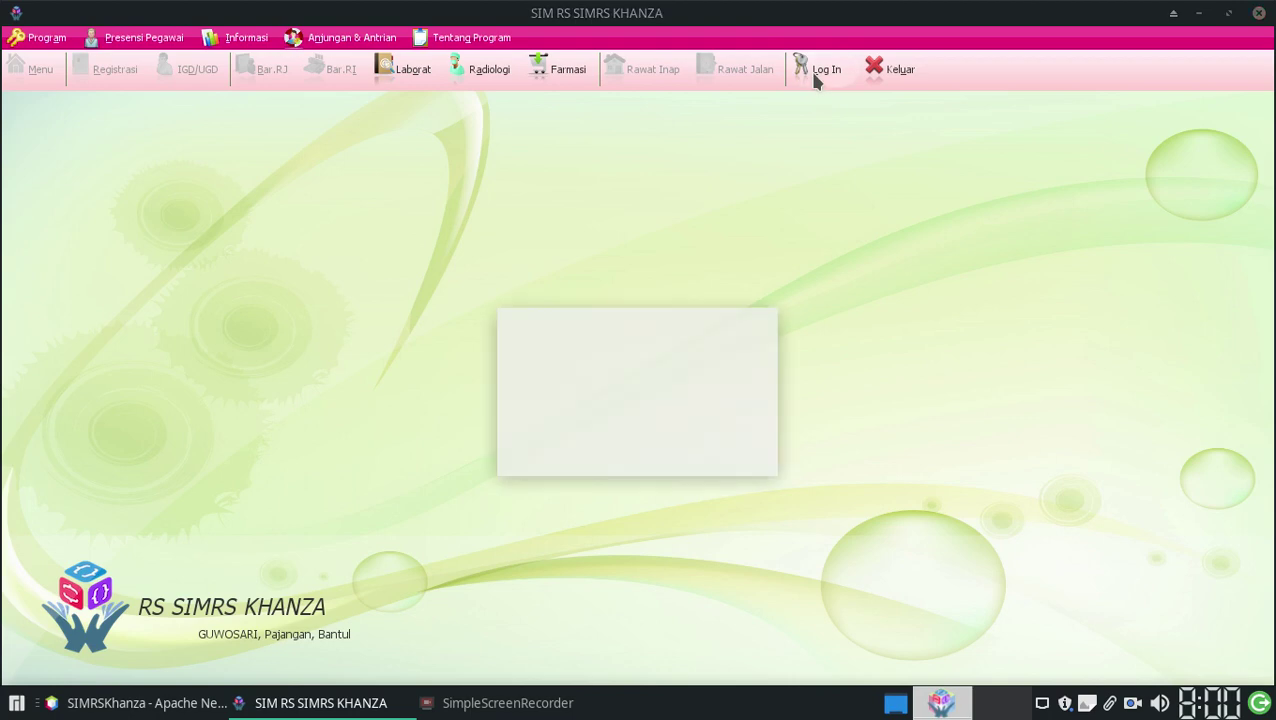
Step: Log in with the administrator ID and password, then open the Registrasi Periksa Hari Ini screen
{"action": "type", "text": "spv"}
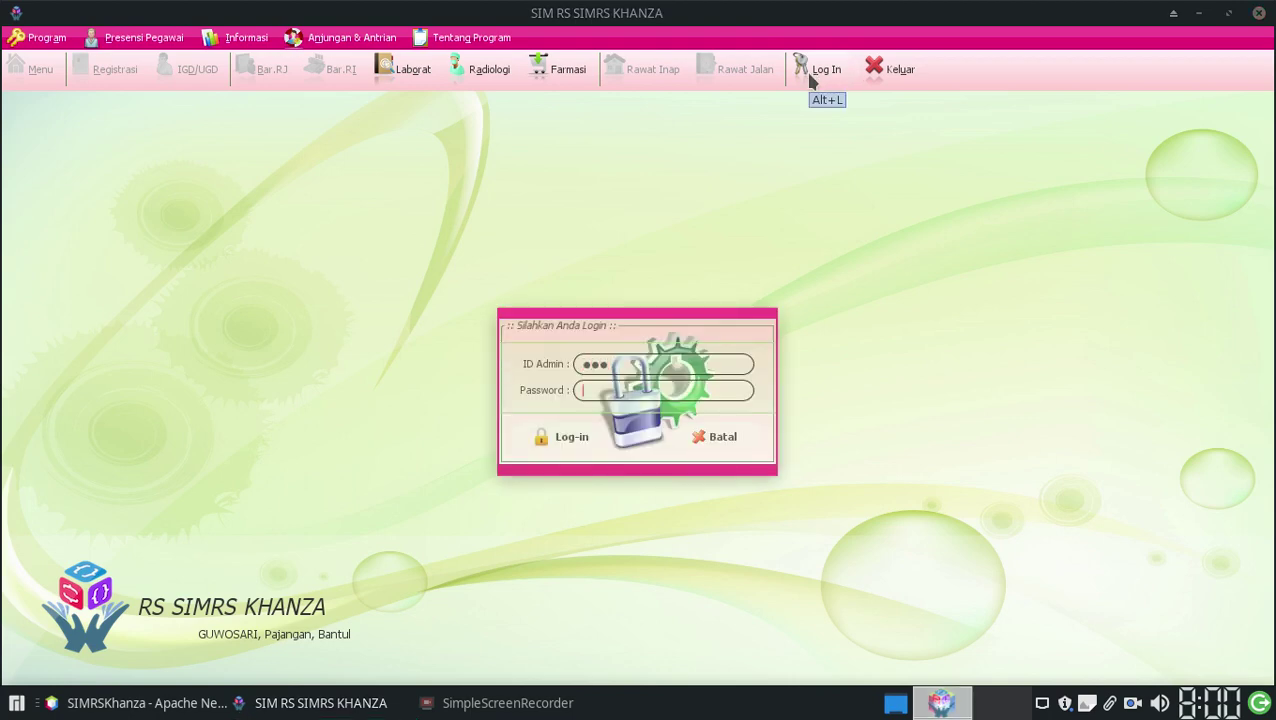
{"action": "key", "text": "Tab"}
{"action": "type", "text": "server"}
{"action": "key", "text": "Return"}
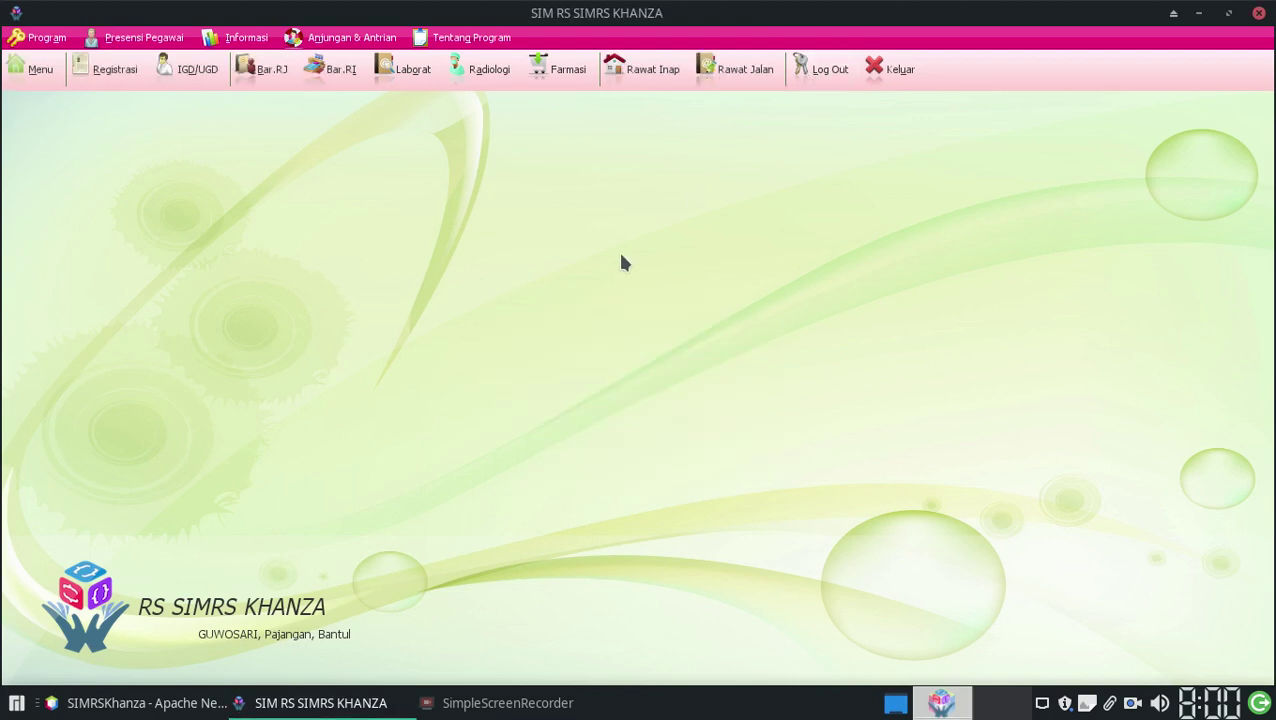
{"action": "left_click", "coordinate": [108, 62]}
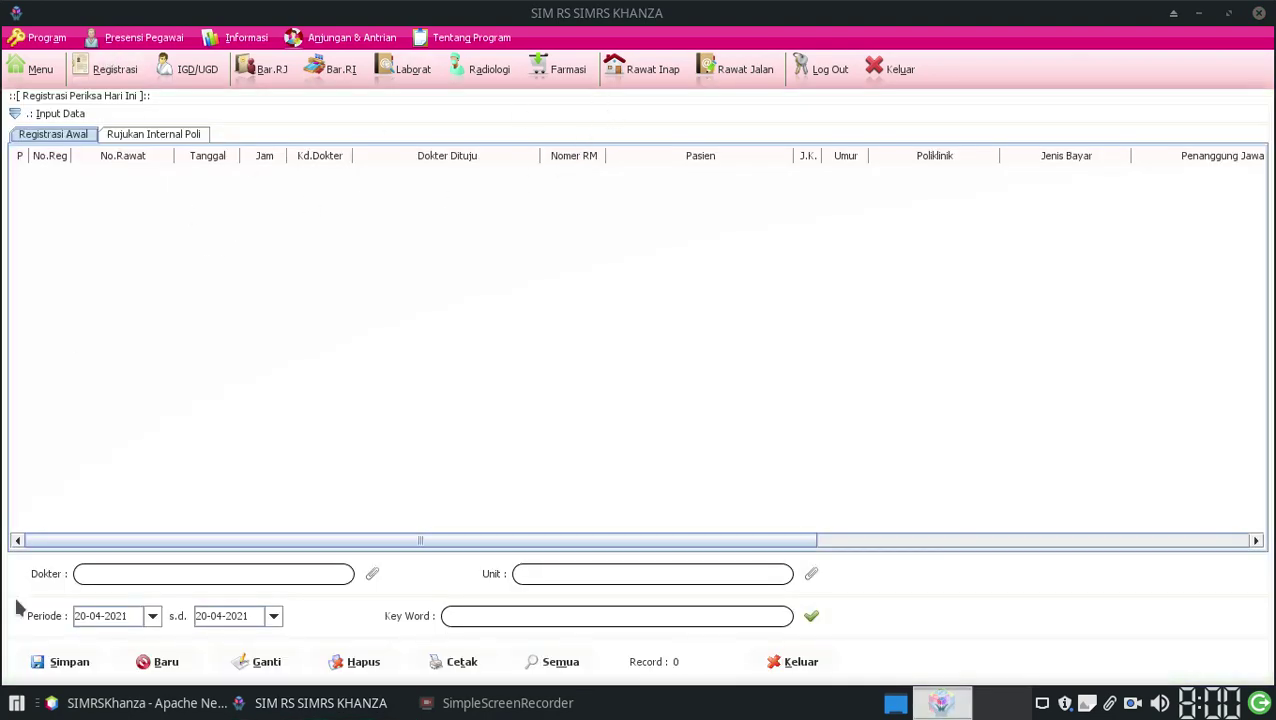
Step: Dismiss the missing-doctor warning and select the first patient in the Rawat Inap list
{"action": "left_click", "coordinate": [63, 661]}
{"action": "left_click", "coordinate": [635, 373]}
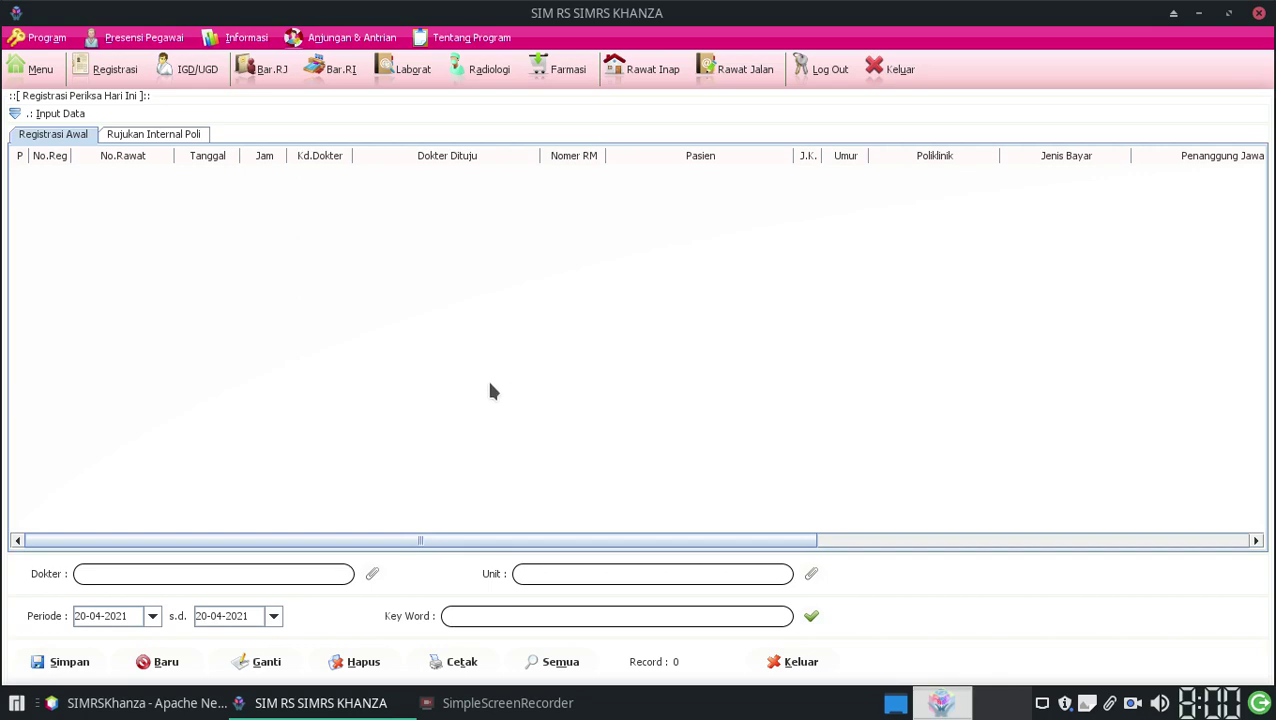
{"action": "left_click", "coordinate": [647, 70]}
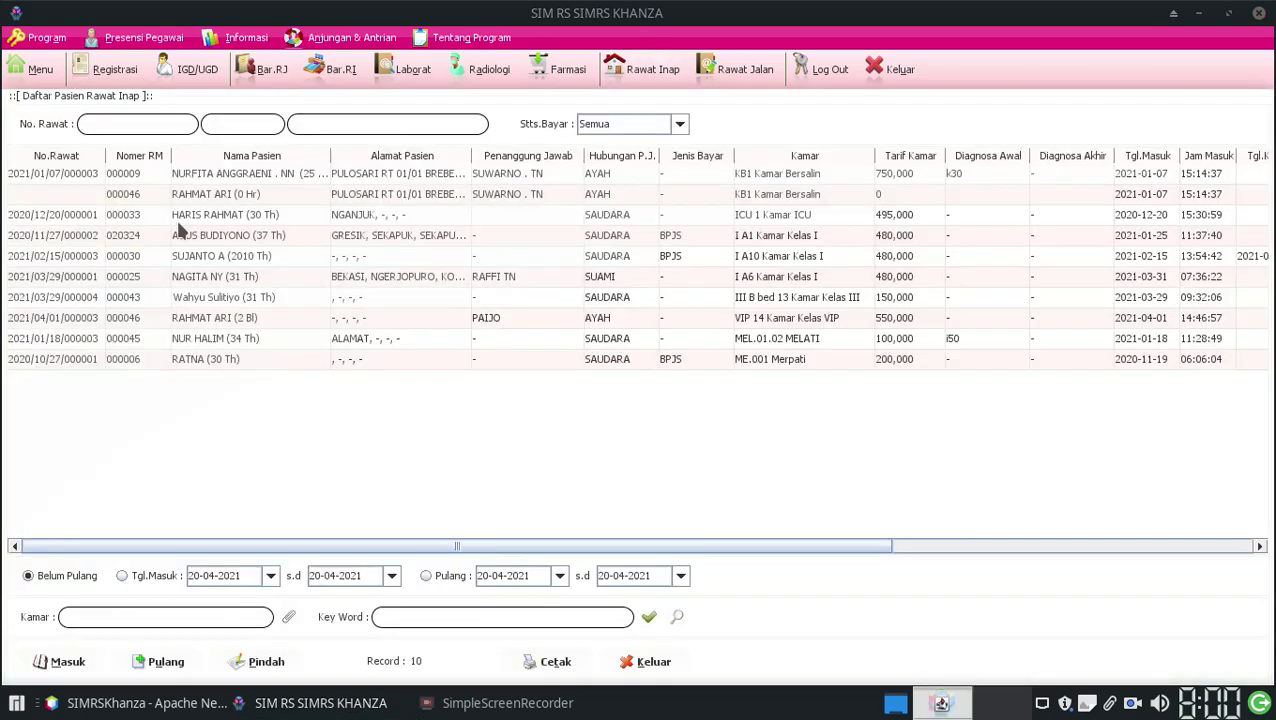
{"action": "left_click", "coordinate": [62, 176]}
Step: View the first inpatient's Penanganan Dokter and Penanganan Petugas tabs, then close the care form
{"action": "double_click", "coordinate": [62, 176]}
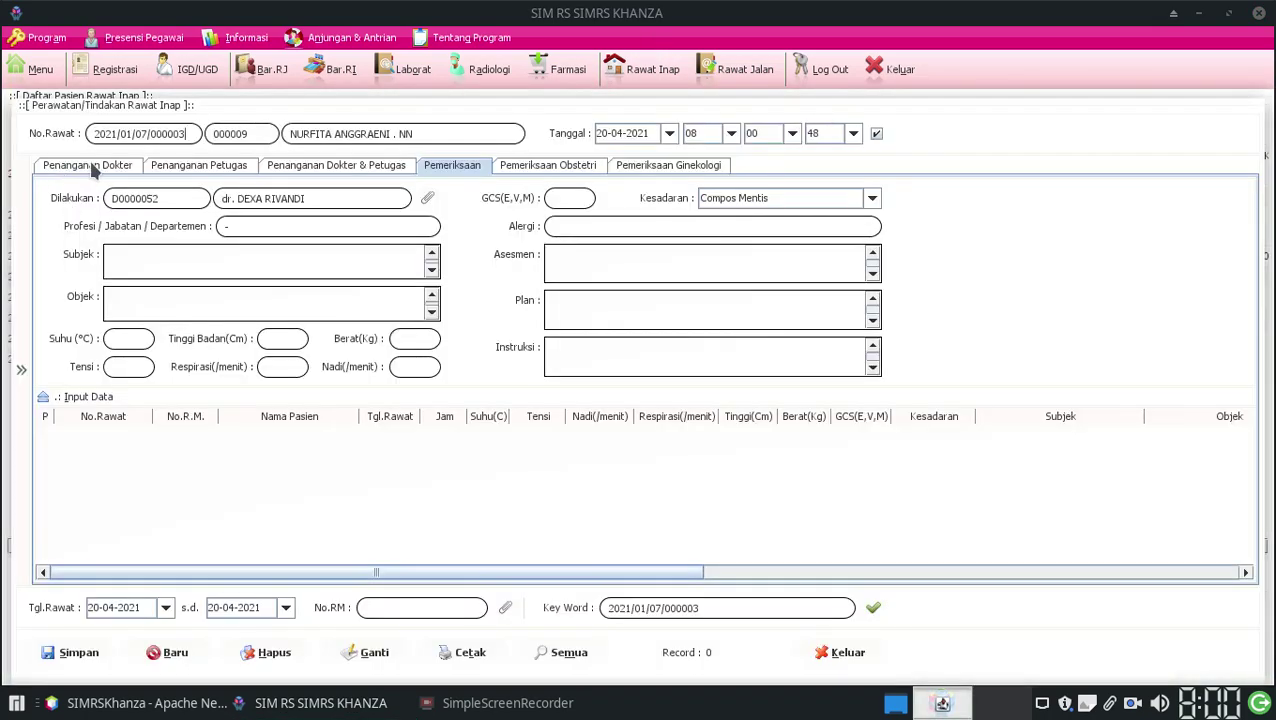
{"action": "left_click", "coordinate": [91, 167]}
{"action": "left_click", "coordinate": [203, 166]}
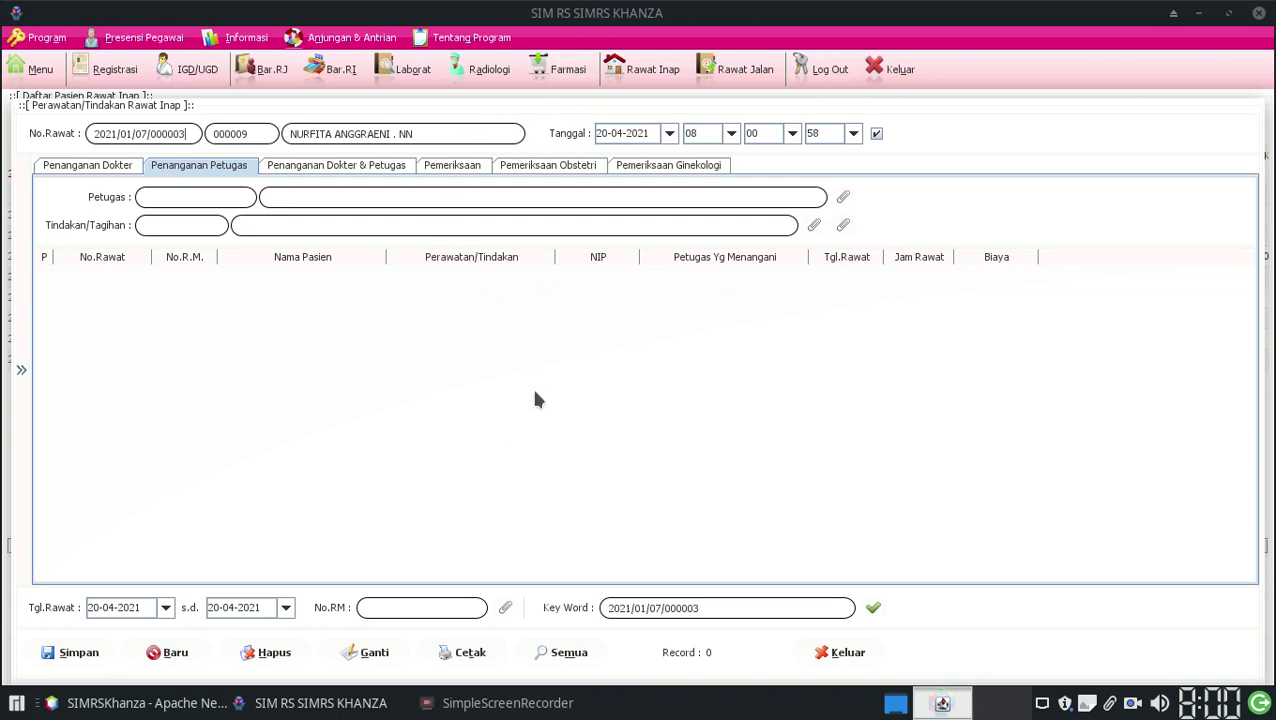
{"action": "left_click", "coordinate": [231, 168]}
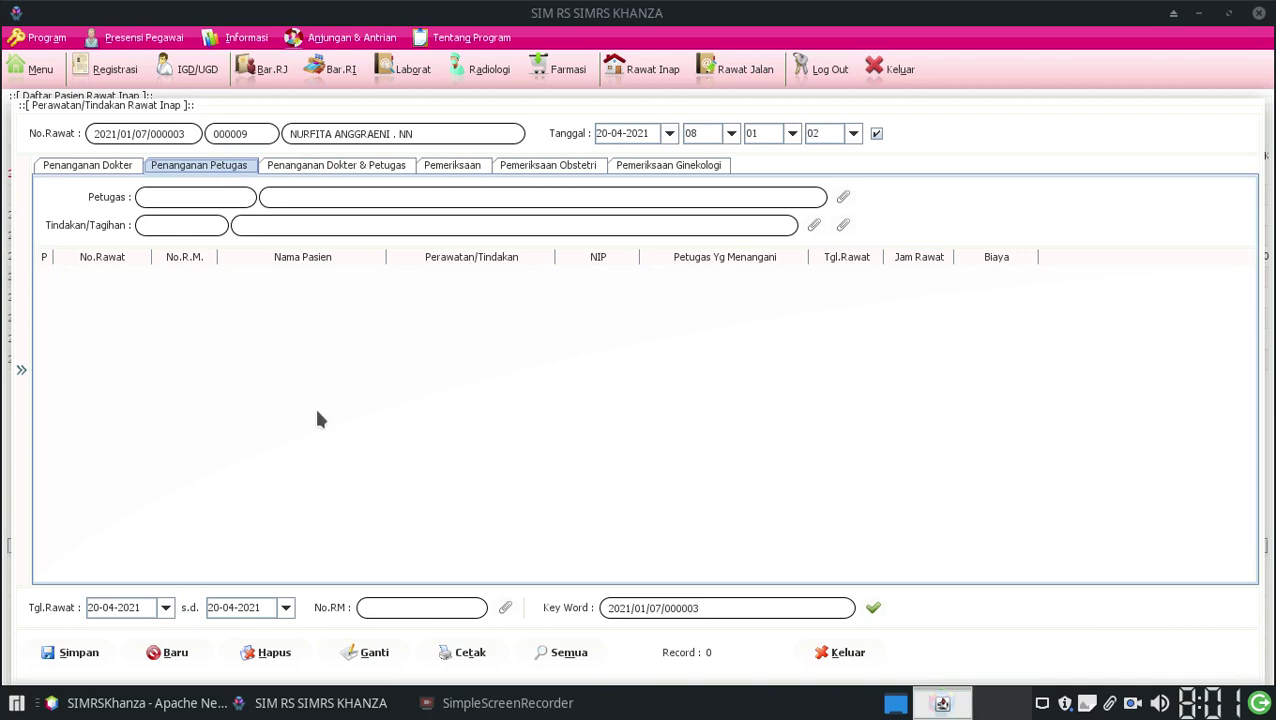
{"action": "left_click", "coordinate": [41, 70]}
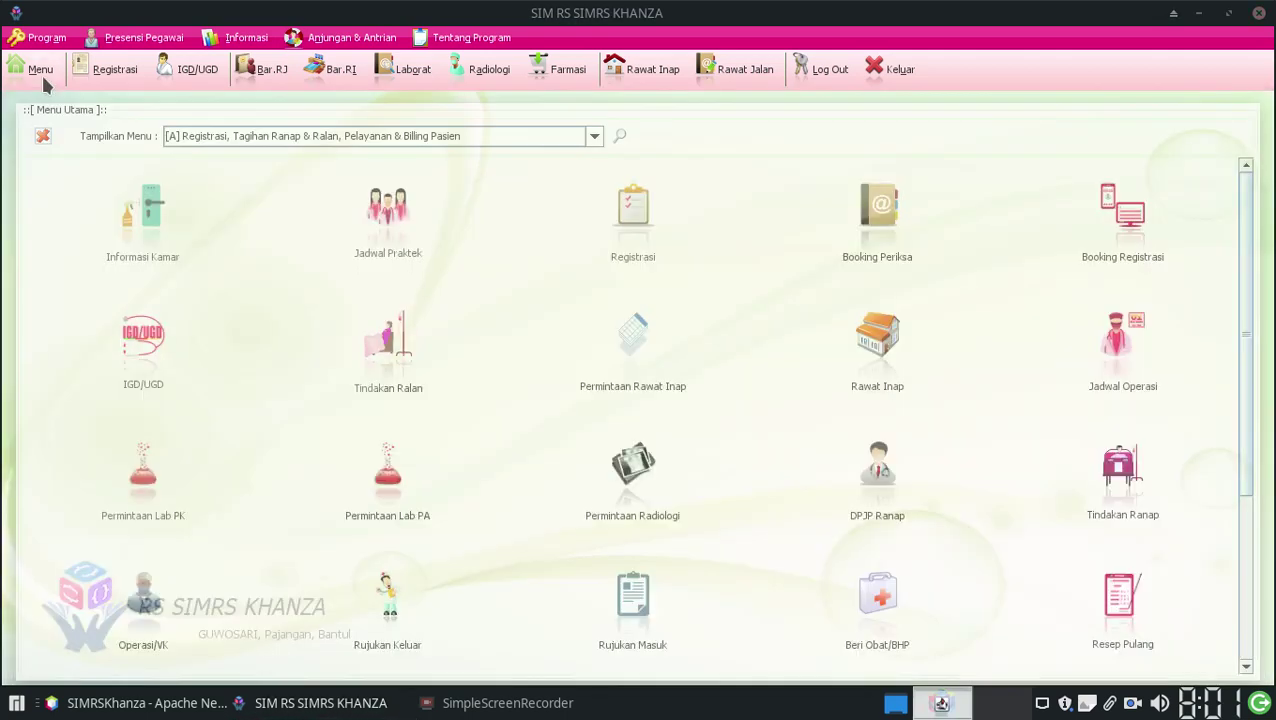
Step: Search the menu for 'tarif', open Tarif Ranap and start a new tariff named 'Infus Anak'
{"action": "left_click", "coordinate": [618, 138]}
{"action": "type", "text": "ta"}
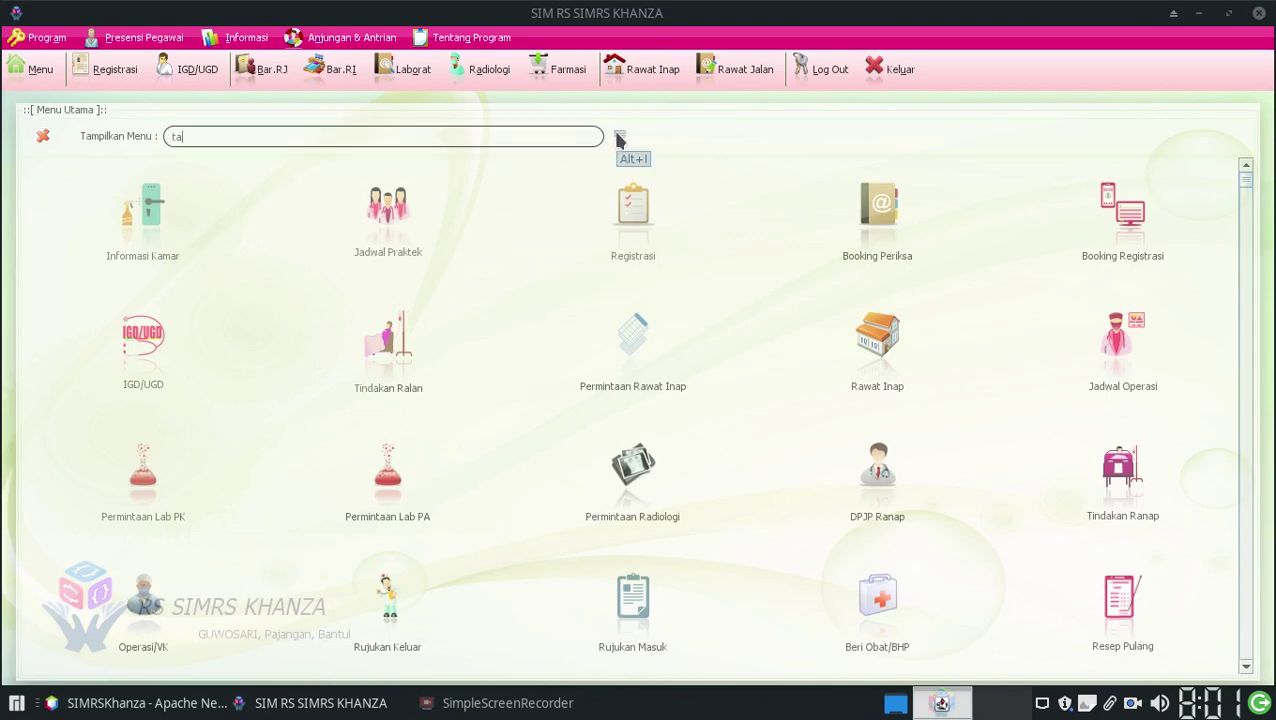
{"action": "type", "text": "rif"}
{"action": "key", "text": "Return"}
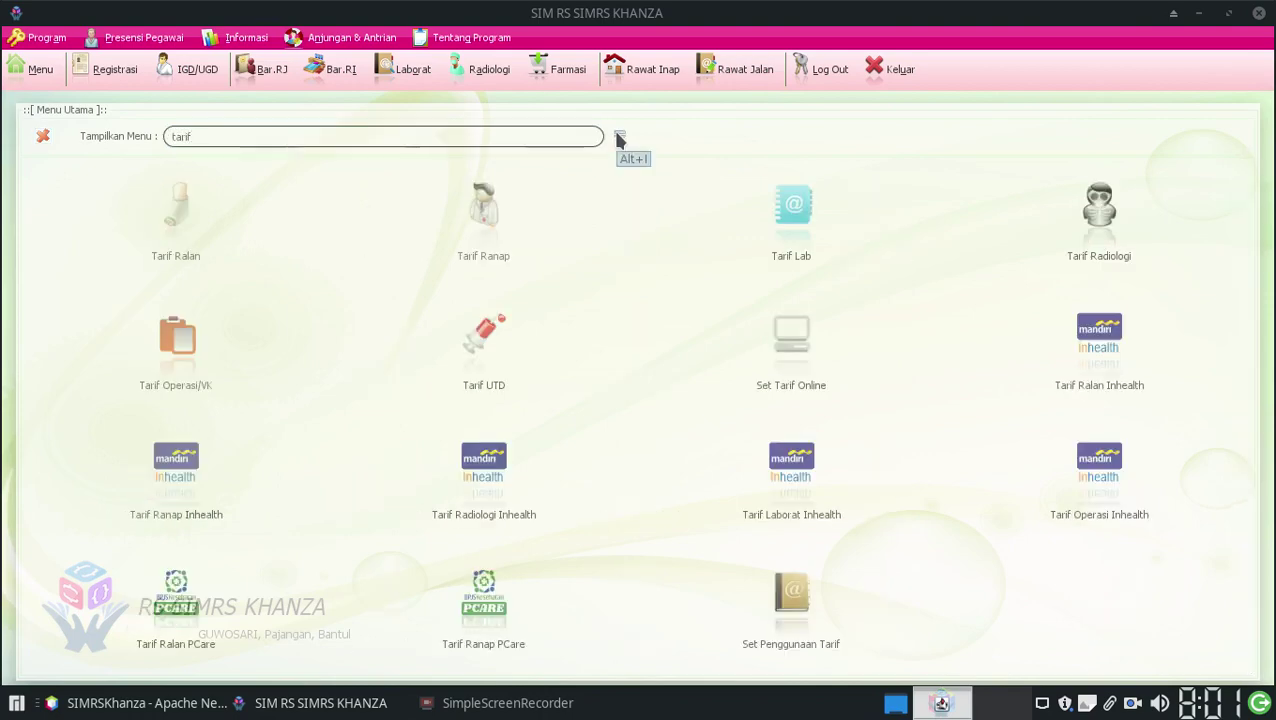
{"action": "left_click", "coordinate": [477, 196]}
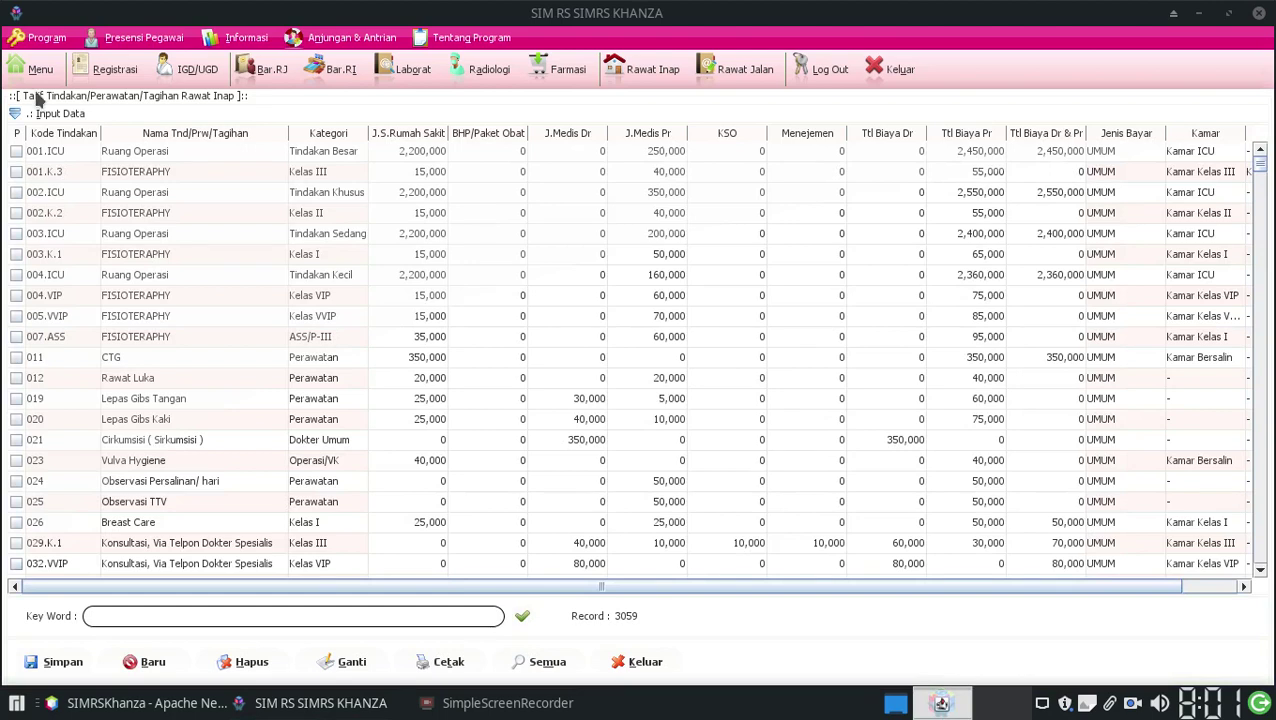
{"action": "left_click", "coordinate": [167, 663]}
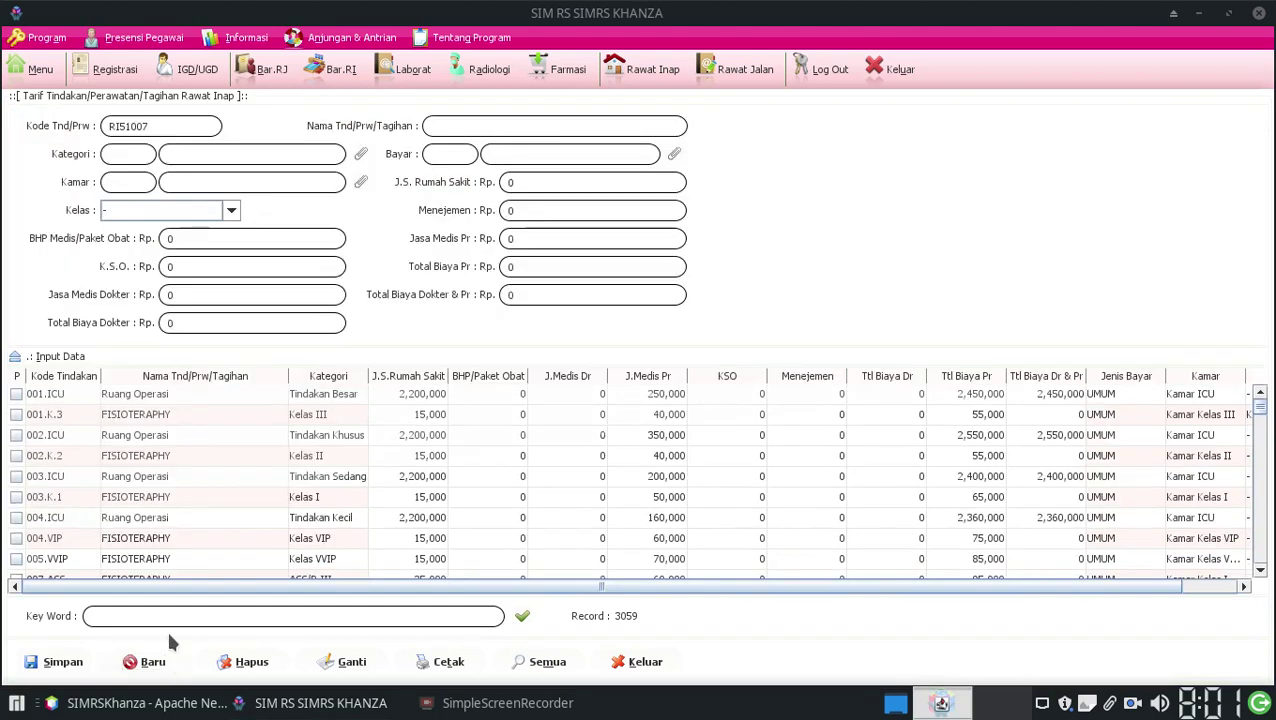
{"action": "left_click", "coordinate": [514, 122]}
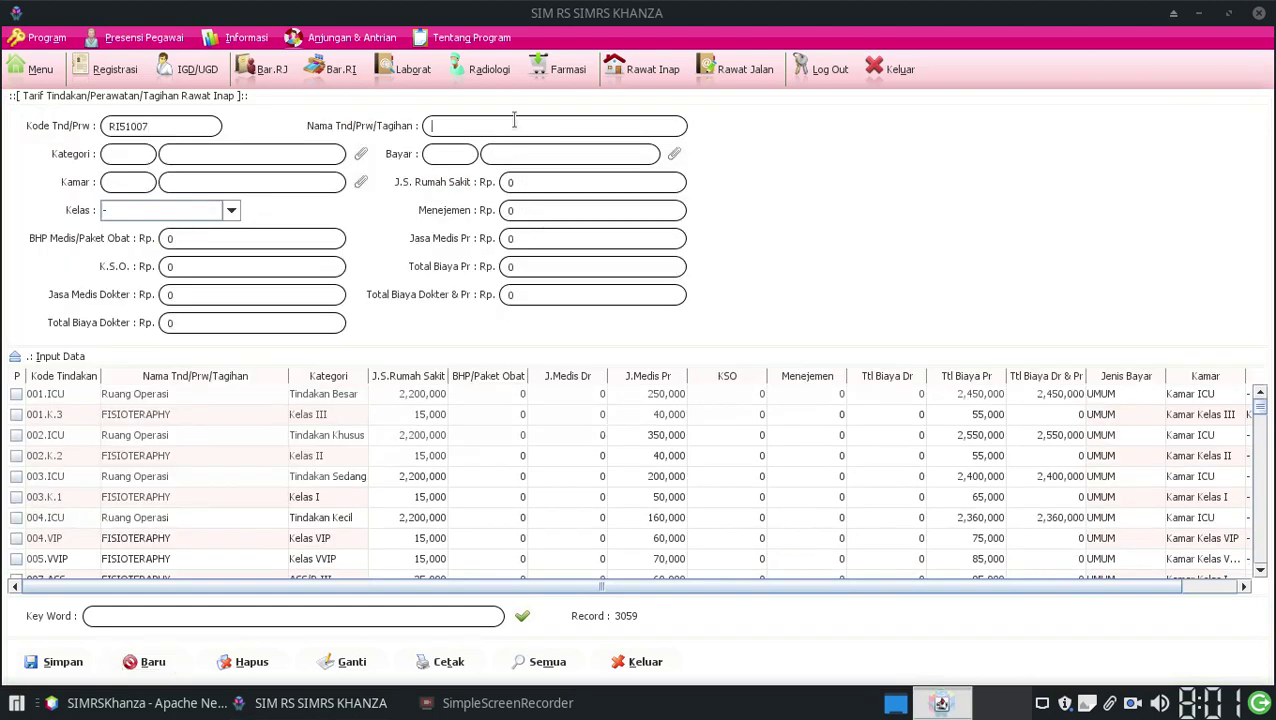
{"action": "type", "text": "Infus Anak"}
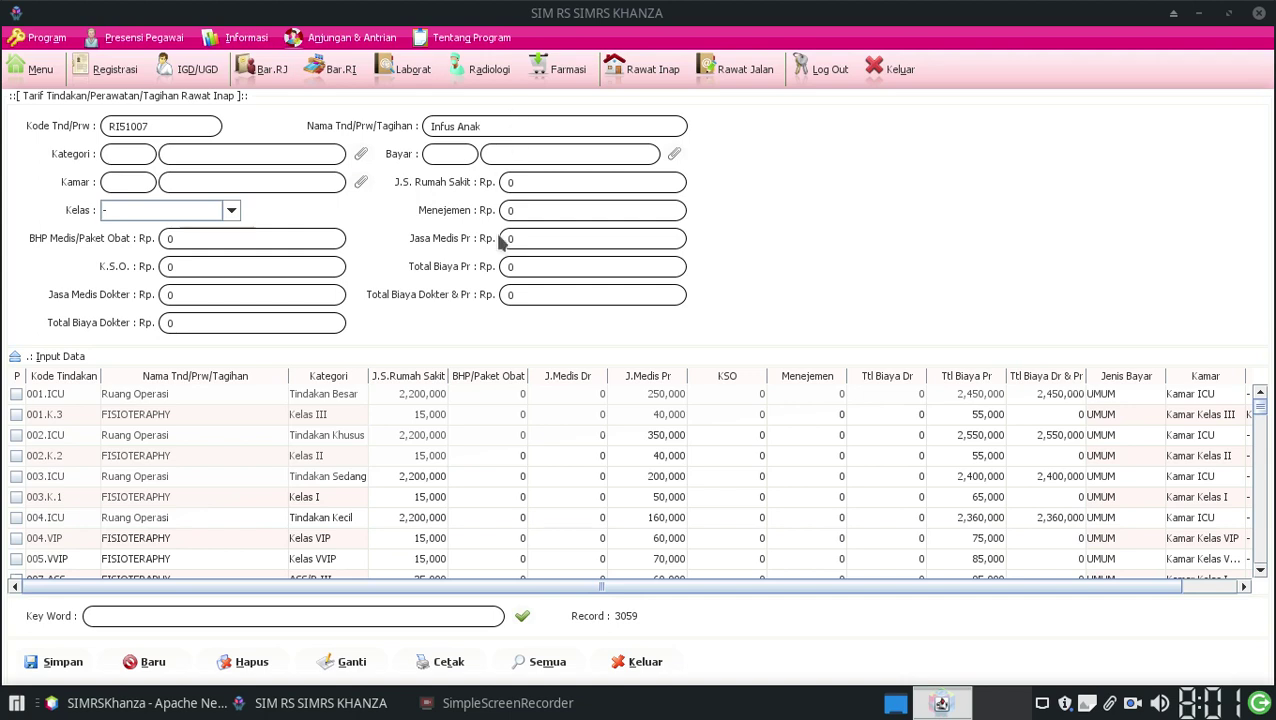
Step: Enter total 40000, Jasa Medis Pr 10000, BHP 10000 and J.S. Rumah Sakit 20000
{"action": "left_click", "coordinate": [510, 268]}
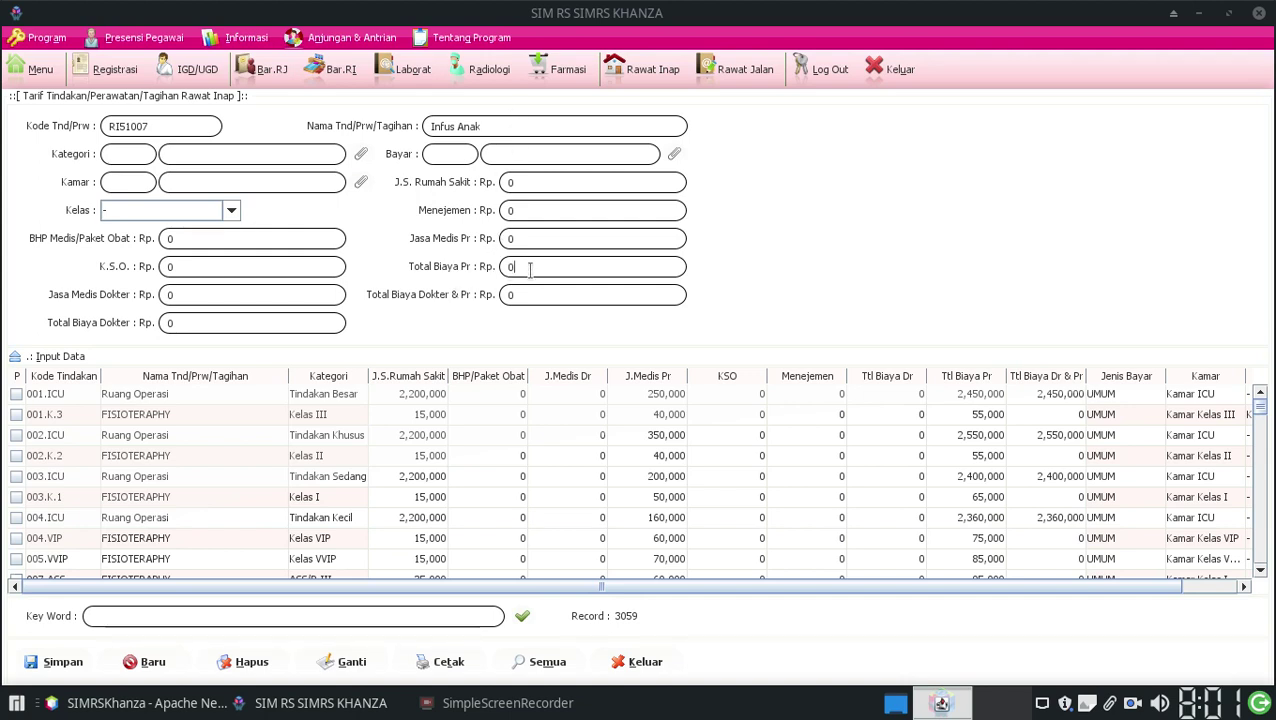
{"action": "type", "text": "400000"}
{"action": "left_click", "coordinate": [597, 231]}
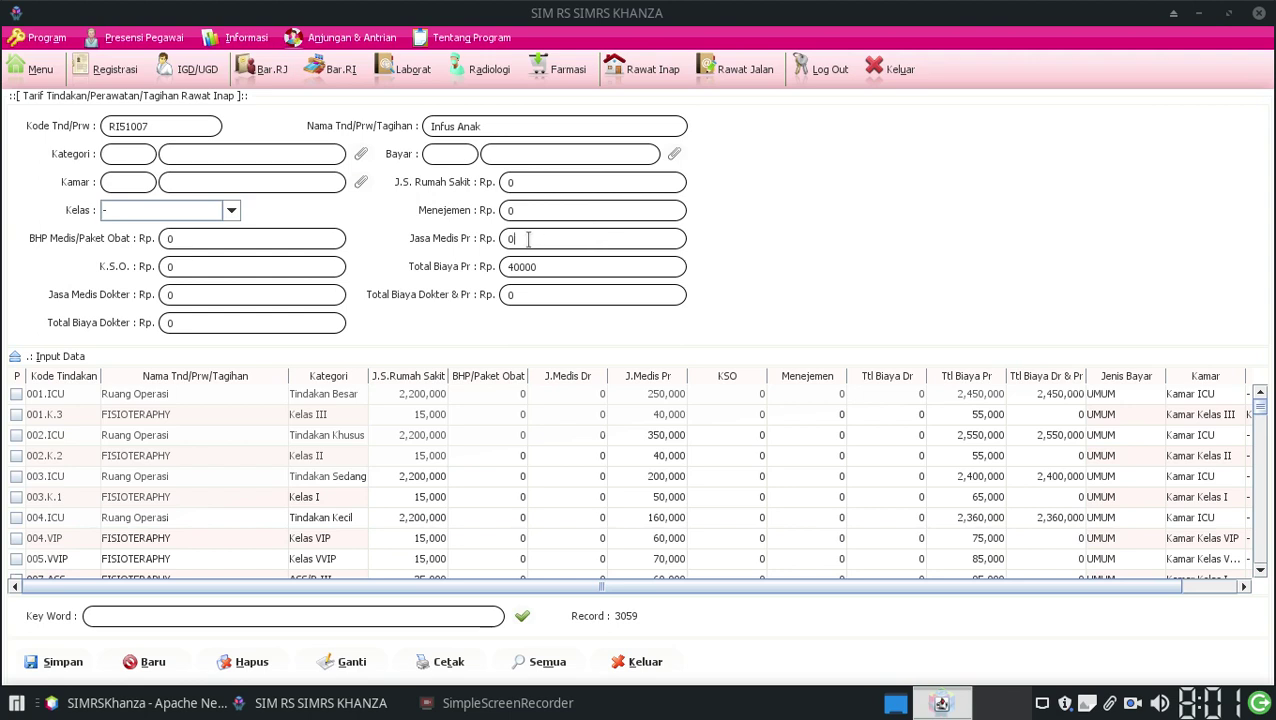
{"action": "type", "text": "10000"}
{"action": "left_click", "coordinate": [555, 267]}
{"action": "left_click", "coordinate": [175, 241]}
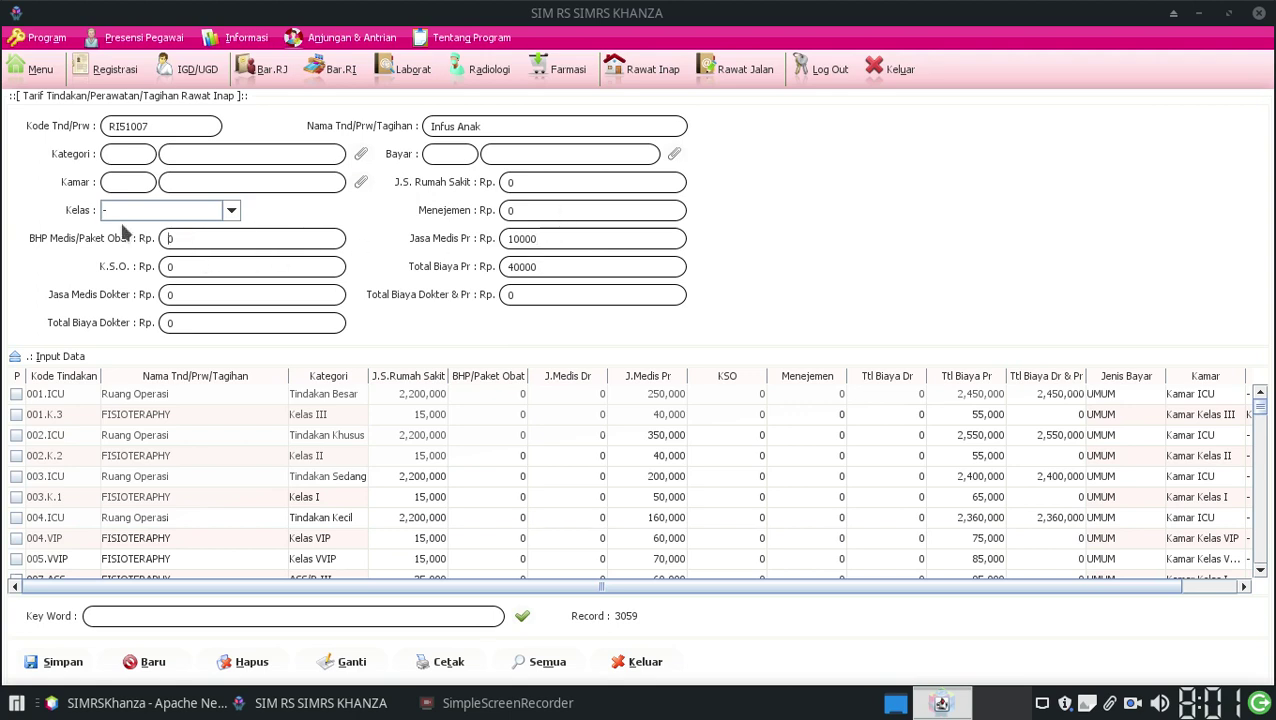
{"action": "type", "text": "10000"}
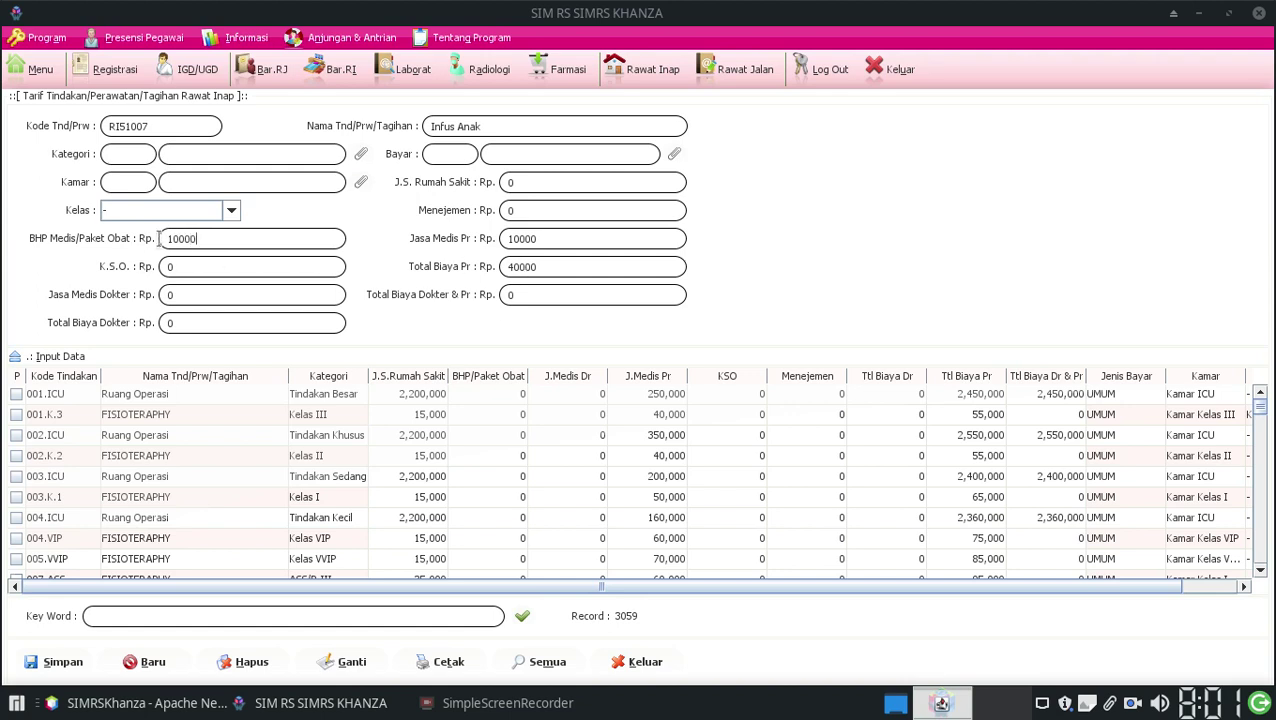
{"action": "left_click", "coordinate": [534, 182]}
{"action": "type", "text": "20000"}
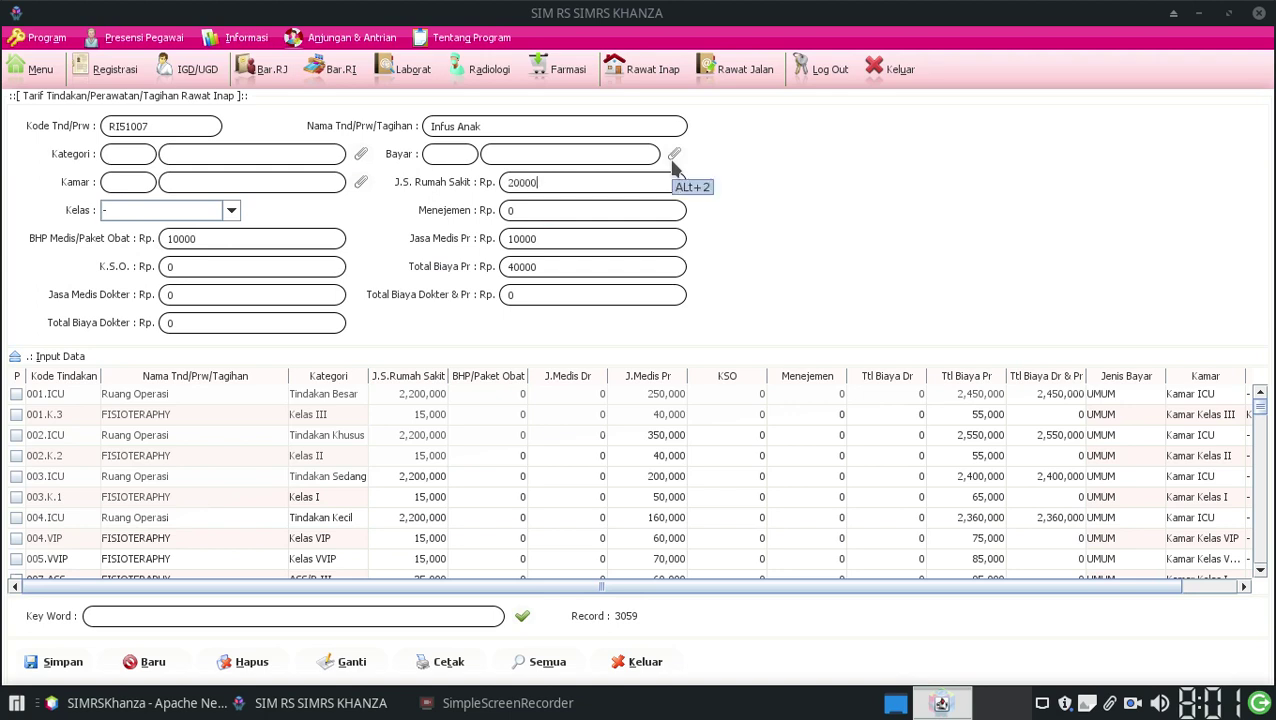
{"action": "left_click", "coordinate": [361, 155]}
Step: Set the tariff category to RI1 'Rawat Inap ( I/II/III )' and the room to '-'
{"action": "left_click", "coordinate": [210, 606]}
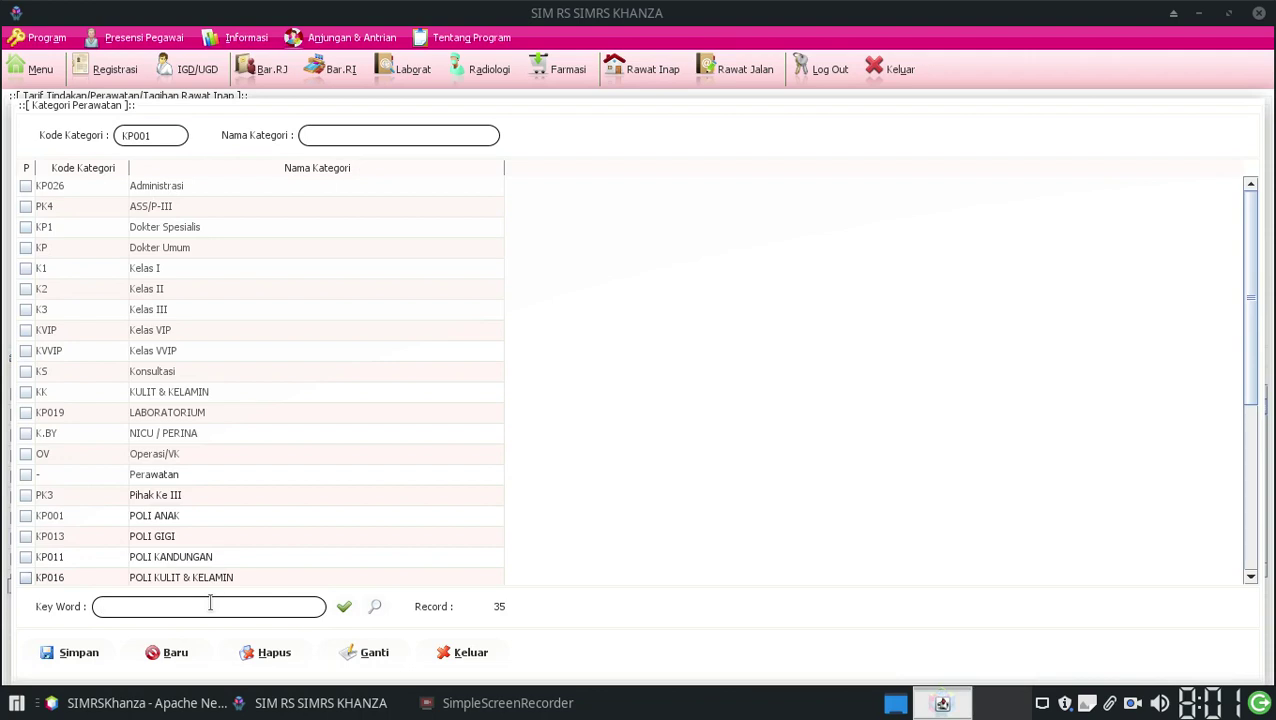
{"action": "type", "text": "ranap"}
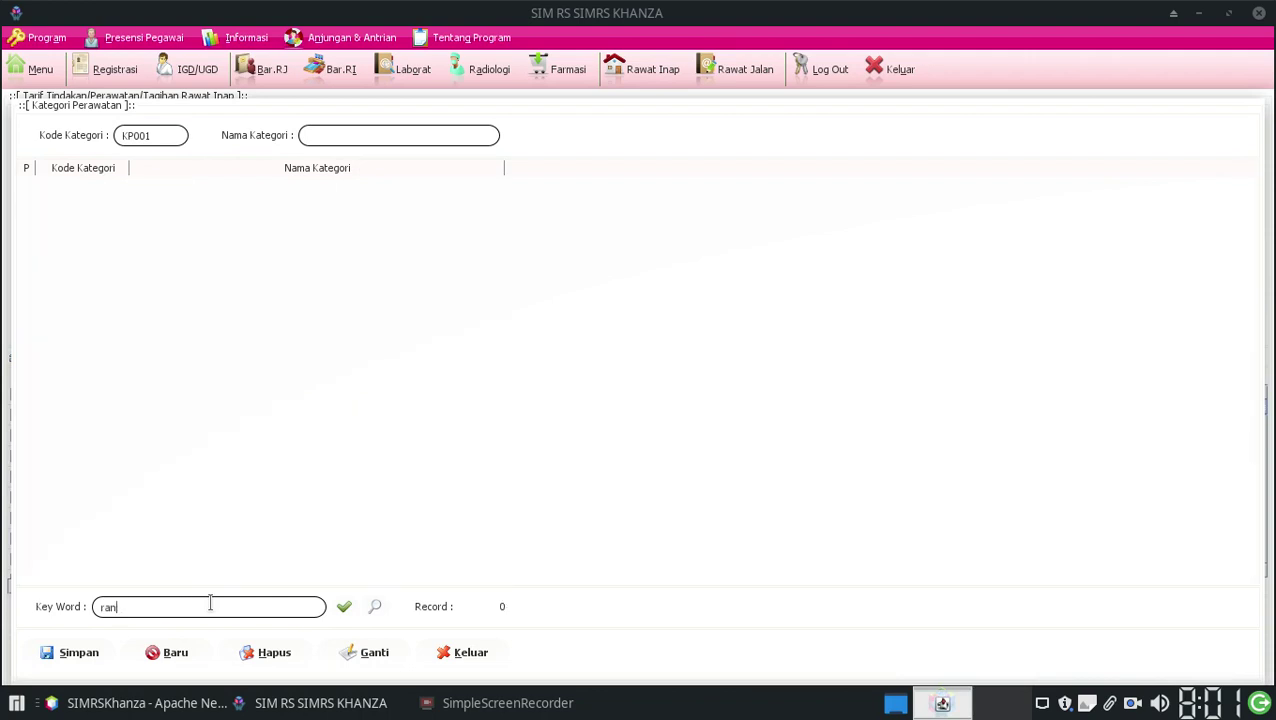
{"action": "key", "text": "BackSpace"}
{"action": "key", "text": "BackSpace"}
{"action": "key", "text": "BackSpace"}
{"action": "type", "text": "rawat inap"}
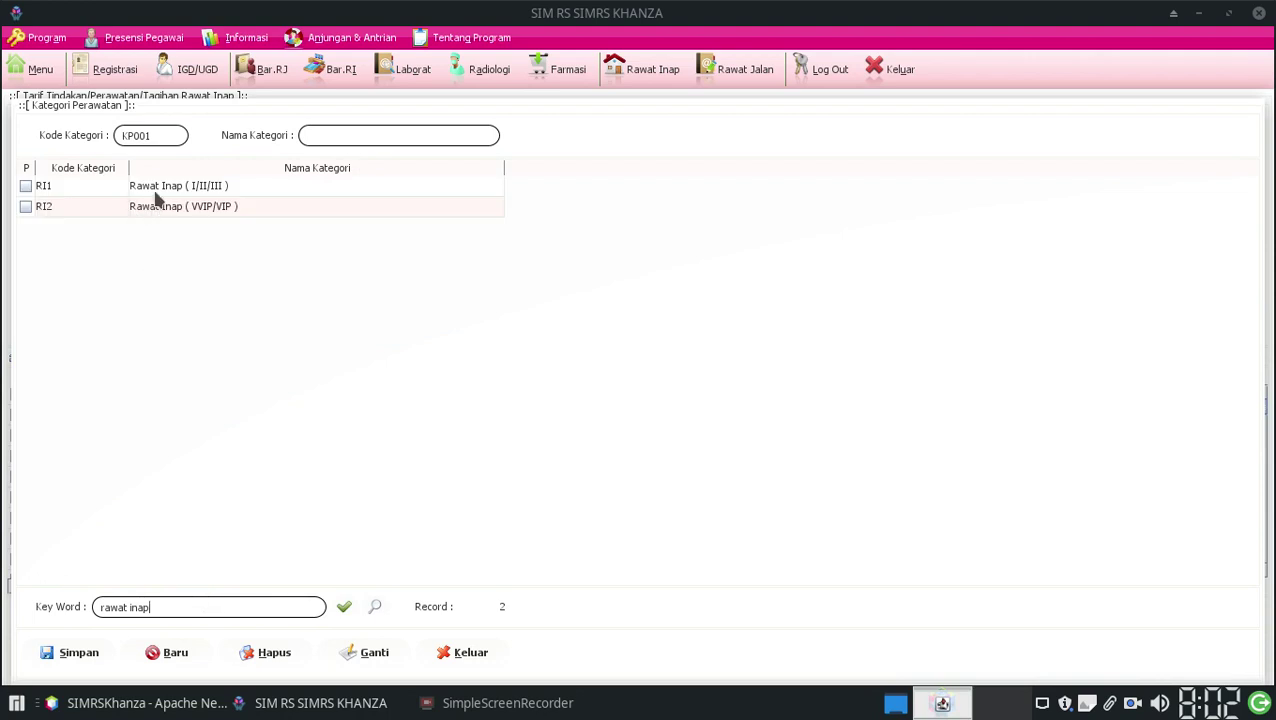
{"action": "double_click", "coordinate": [156, 194]}
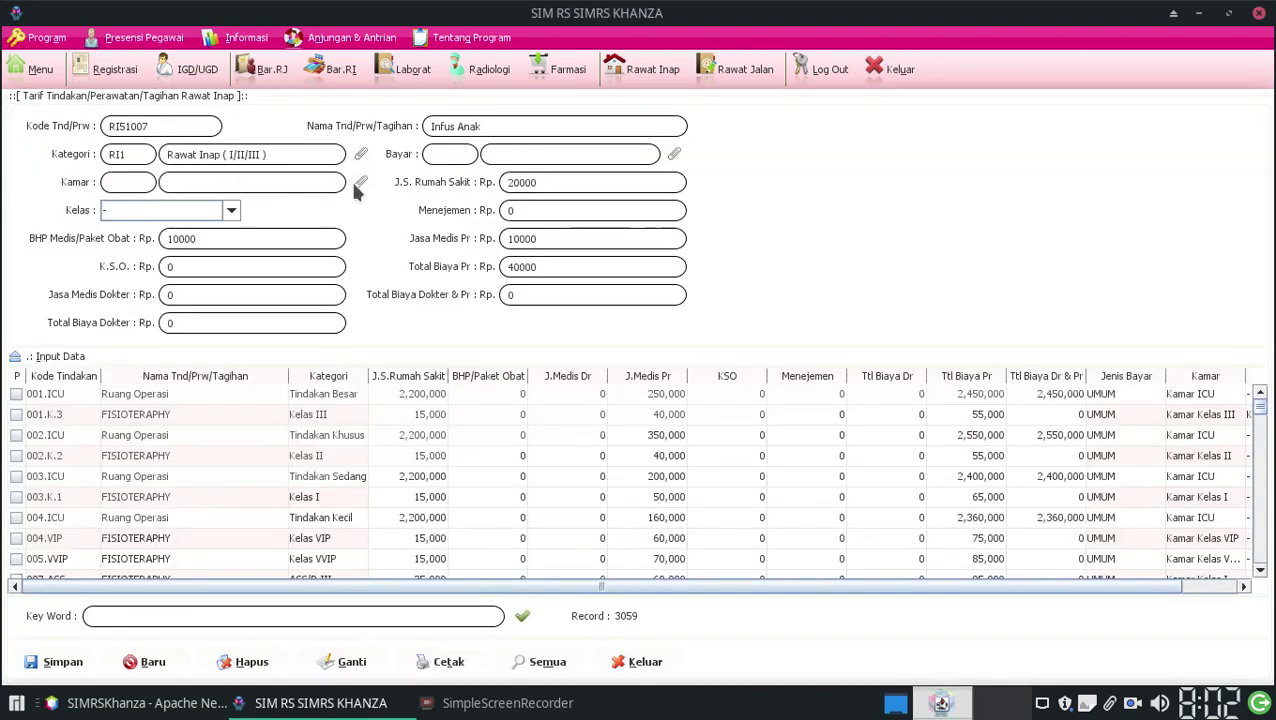
{"action": "left_click", "coordinate": [357, 186]}
{"action": "double_click", "coordinate": [262, 141]}
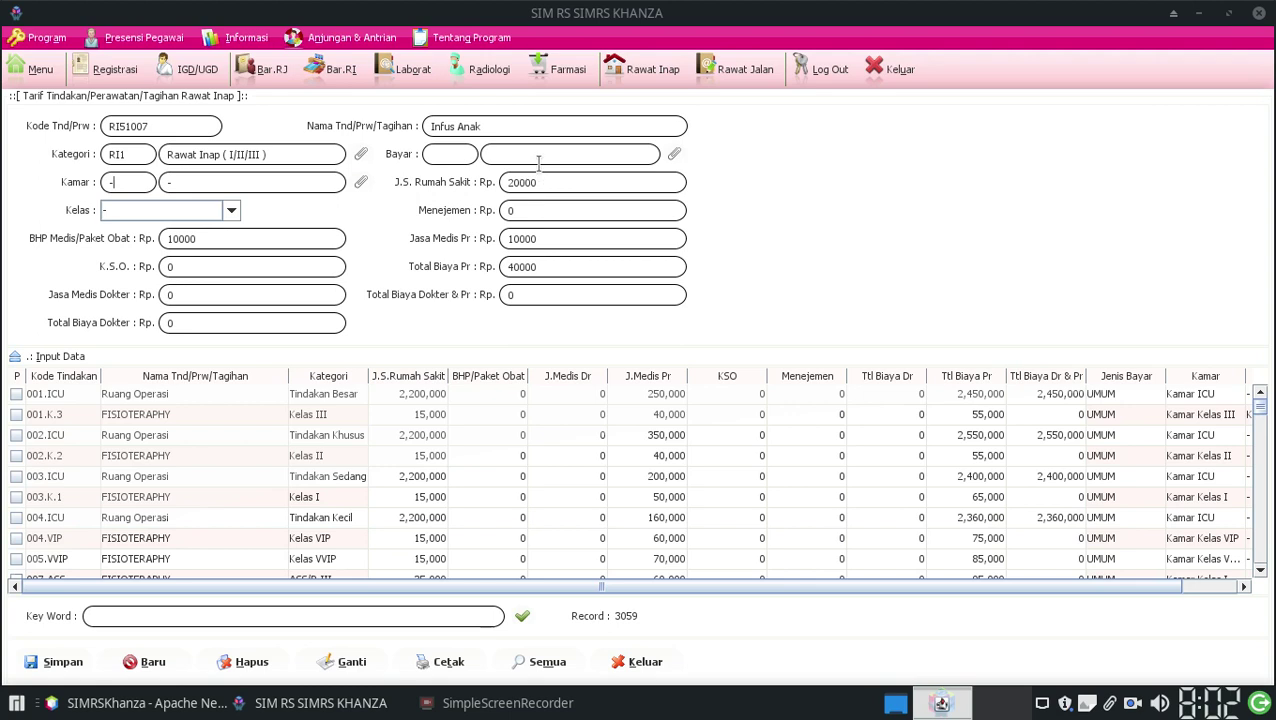
{"action": "left_click", "coordinate": [674, 155]}
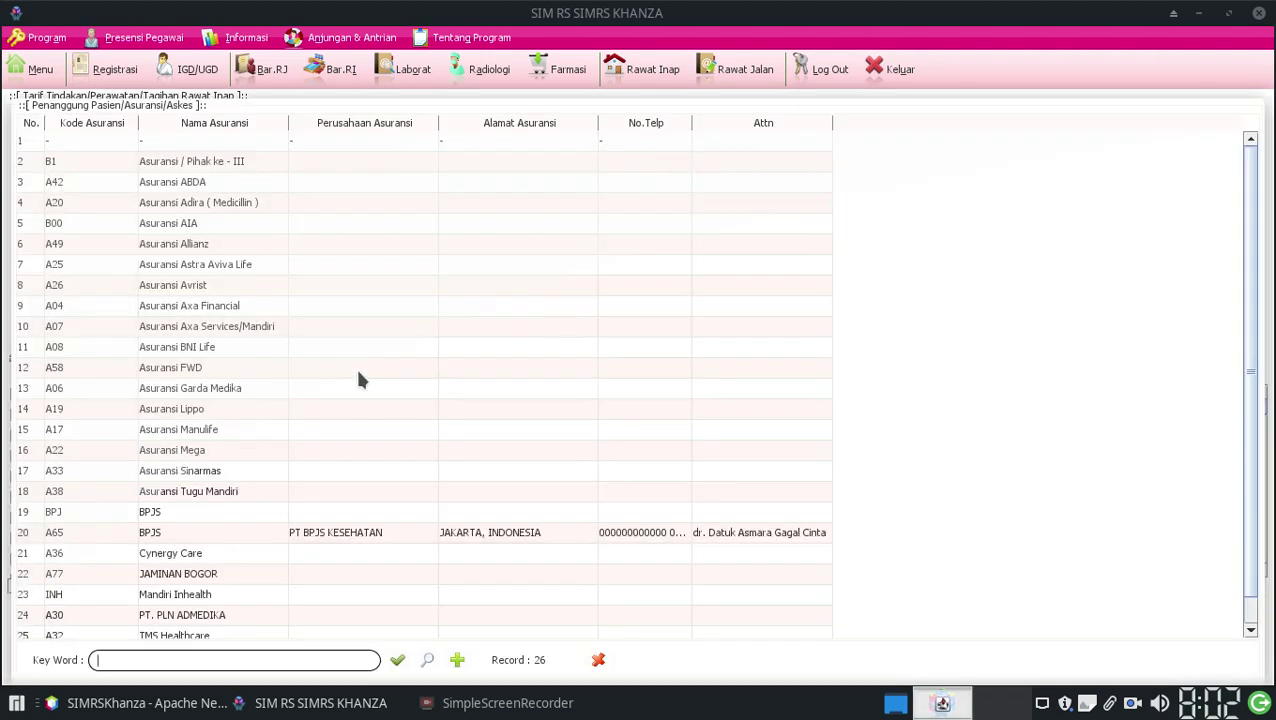
Step: Set the payer and class to '-' and save the Infus Anak tariff
{"action": "double_click", "coordinate": [174, 142]}
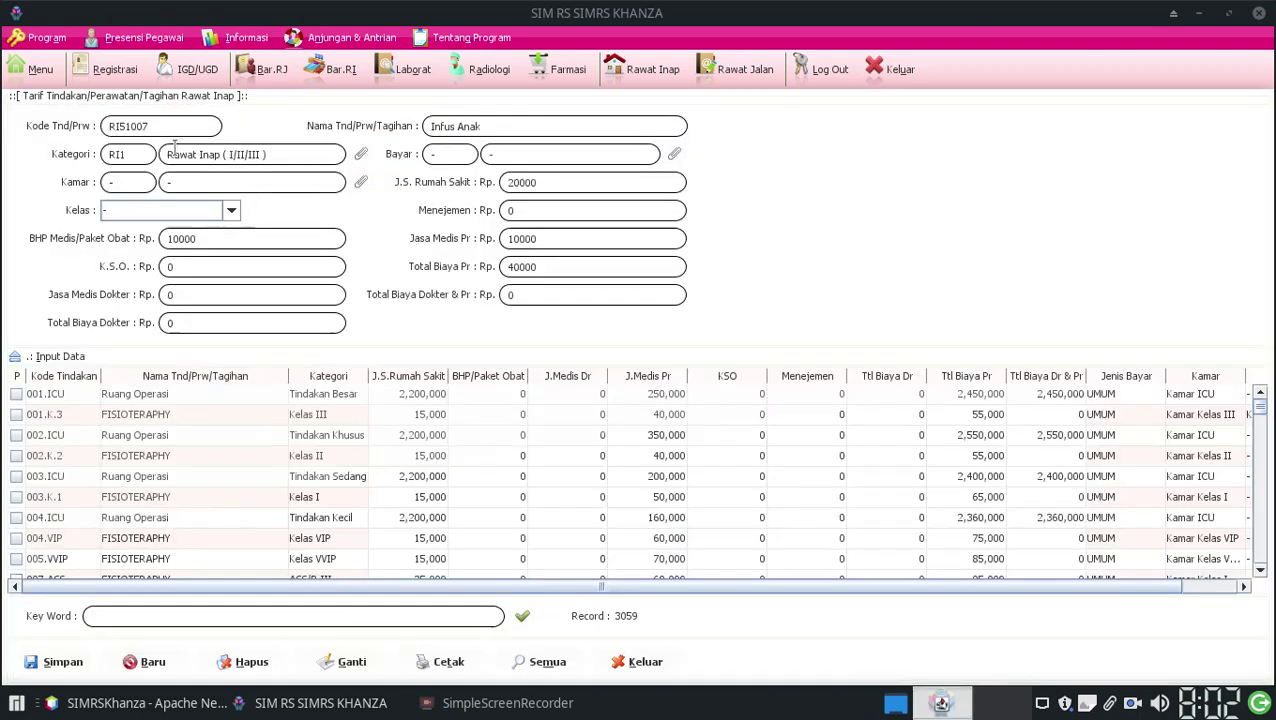
{"action": "left_click", "coordinate": [182, 211]}
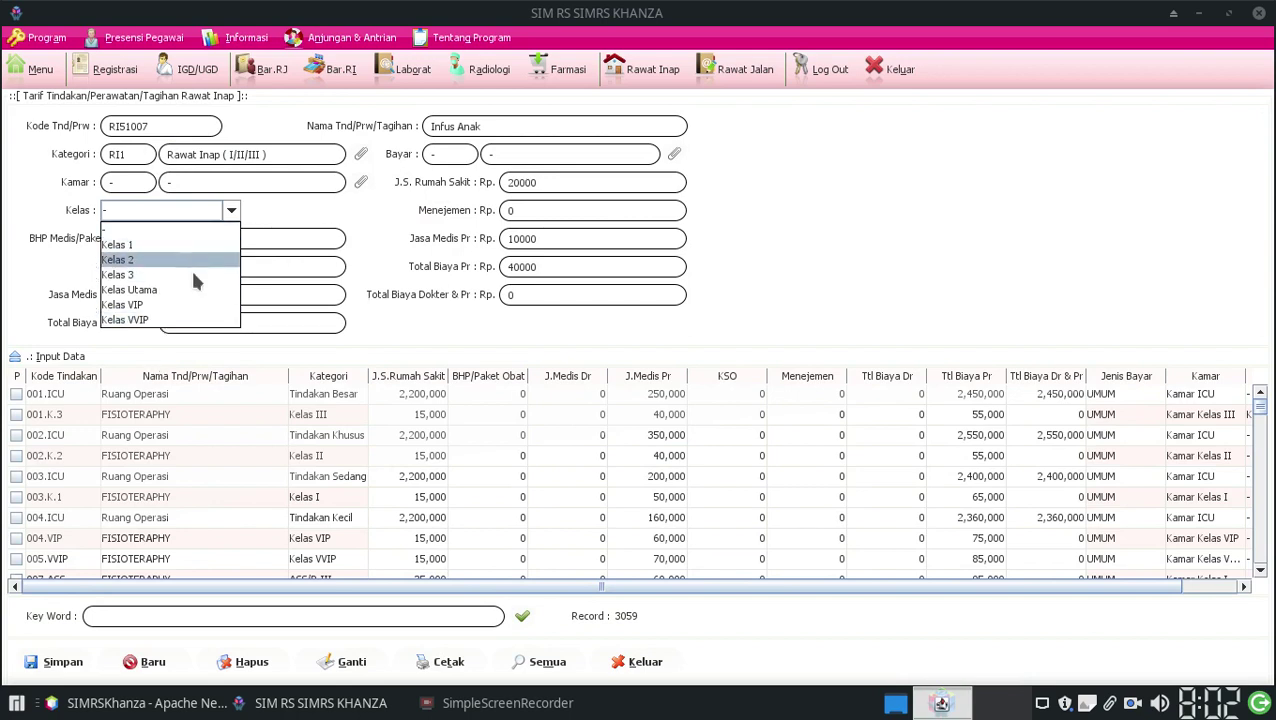
{"action": "left_click", "coordinate": [196, 228]}
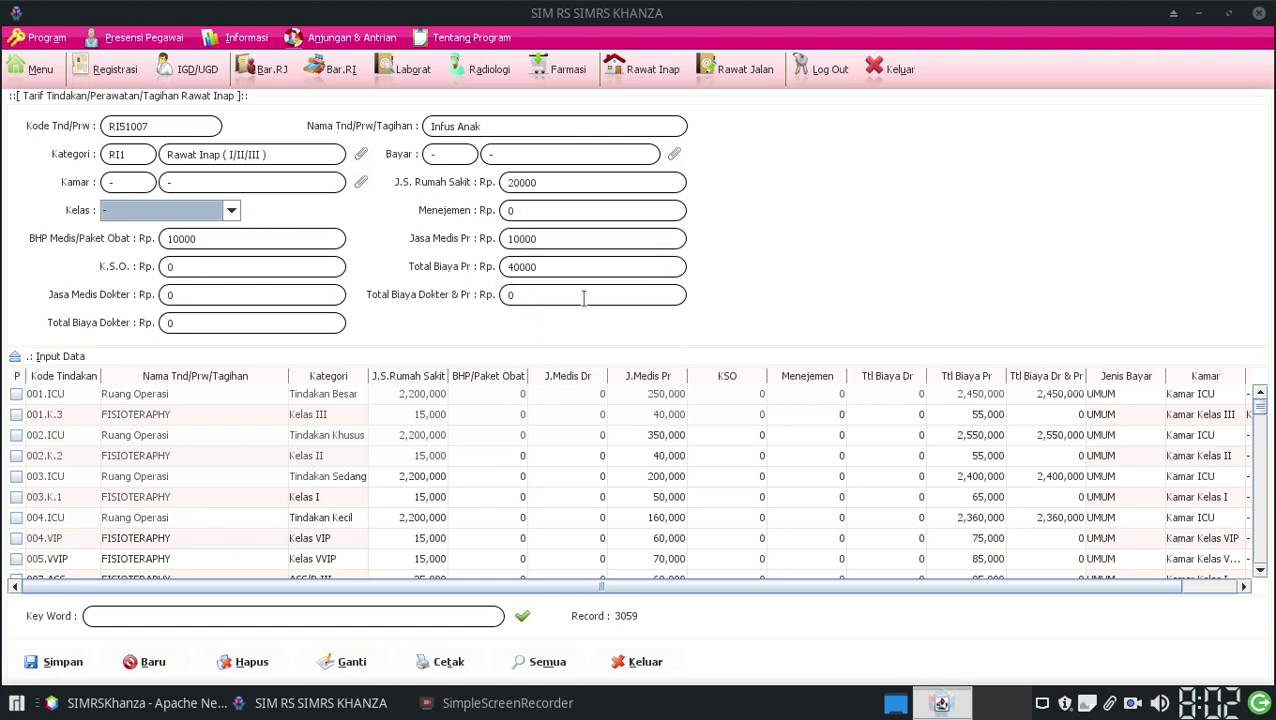
{"action": "left_click", "coordinate": [553, 268]}
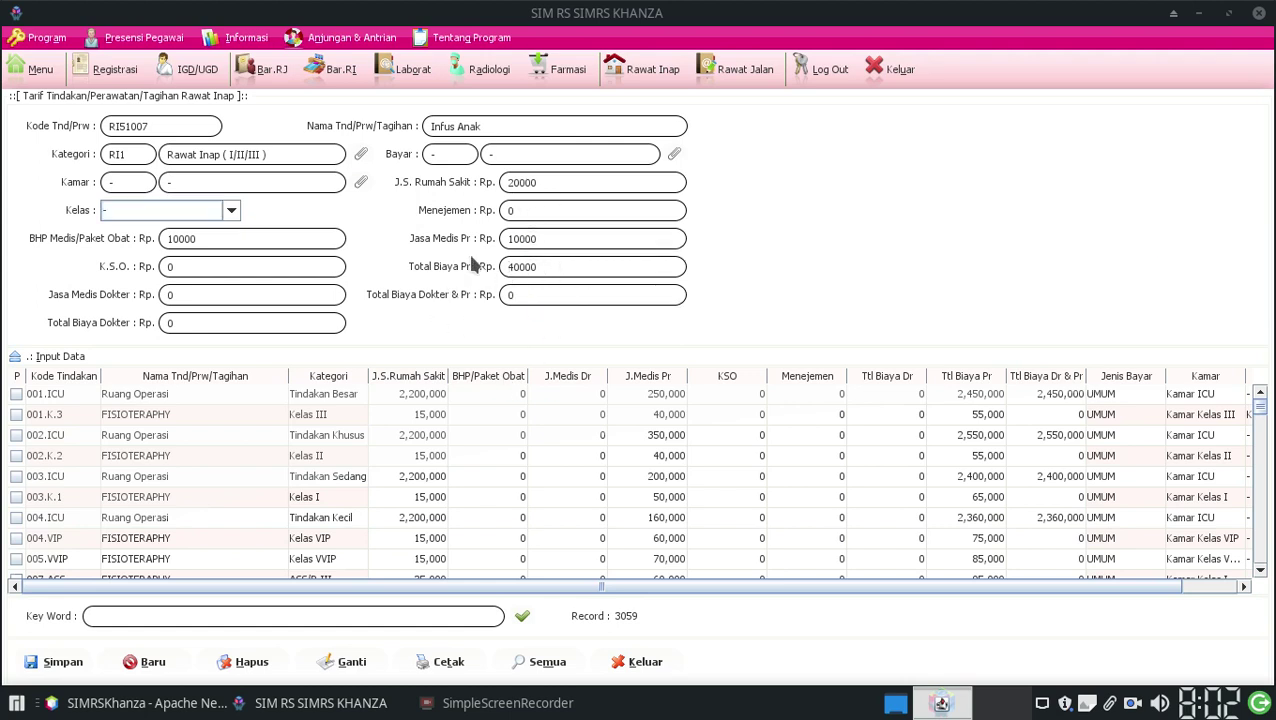
{"action": "left_click", "coordinate": [537, 191]}
{"action": "left_click", "coordinate": [57, 664]}
{"action": "left_click", "coordinate": [655, 70]}
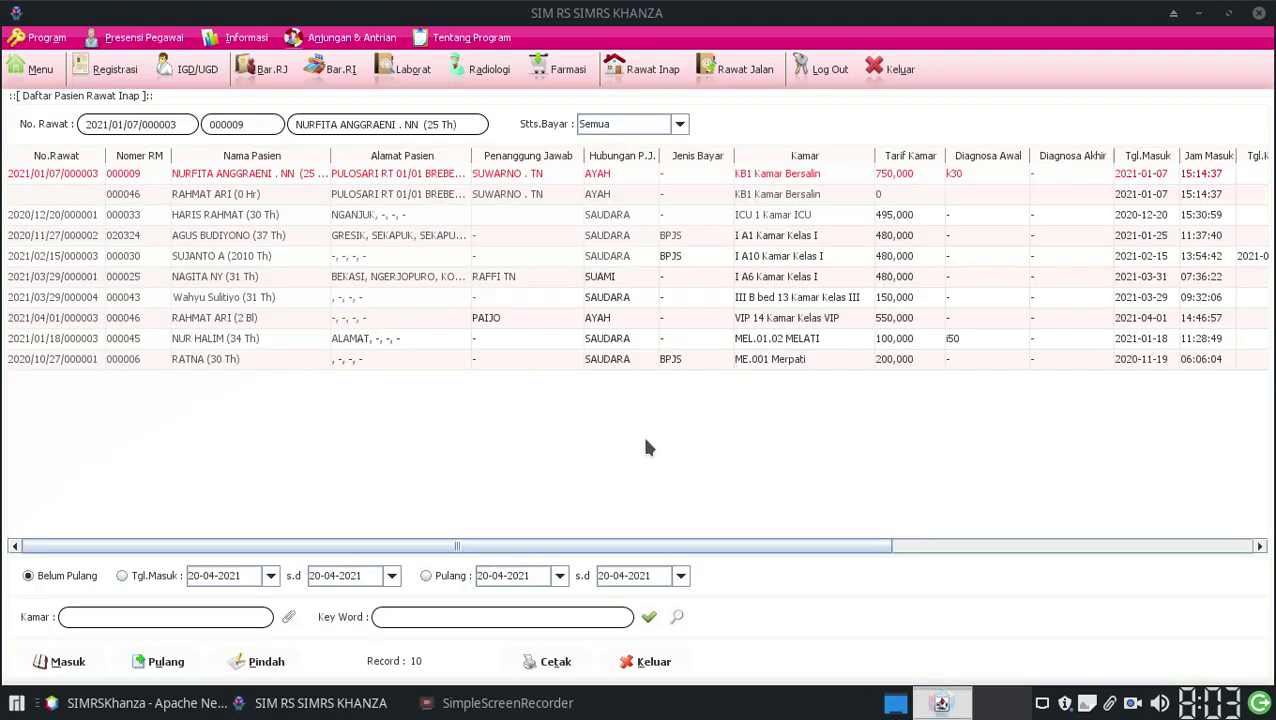
Step: Bill the first inpatient an Infus Anak treatment (40,000) handled by staff 002 under Penanganan Petugas
{"action": "double_click", "coordinate": [58, 176]}
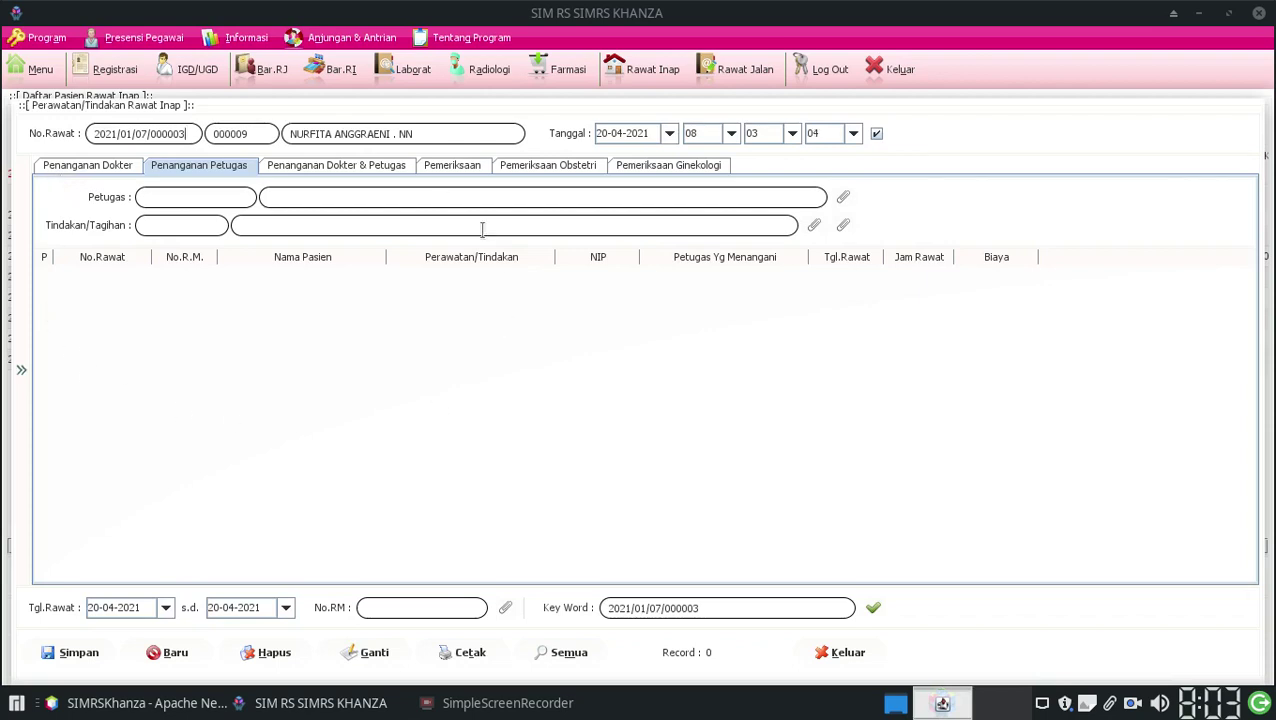
{"action": "left_click", "coordinate": [843, 198]}
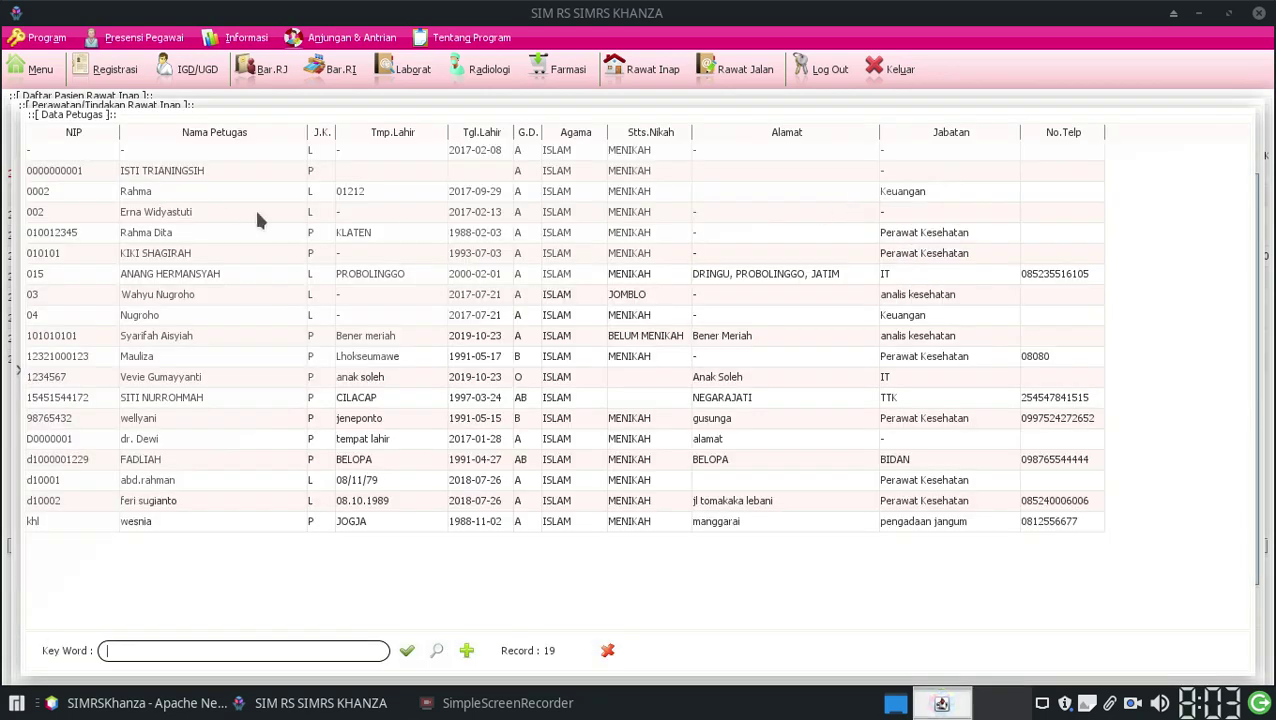
{"action": "double_click", "coordinate": [208, 205]}
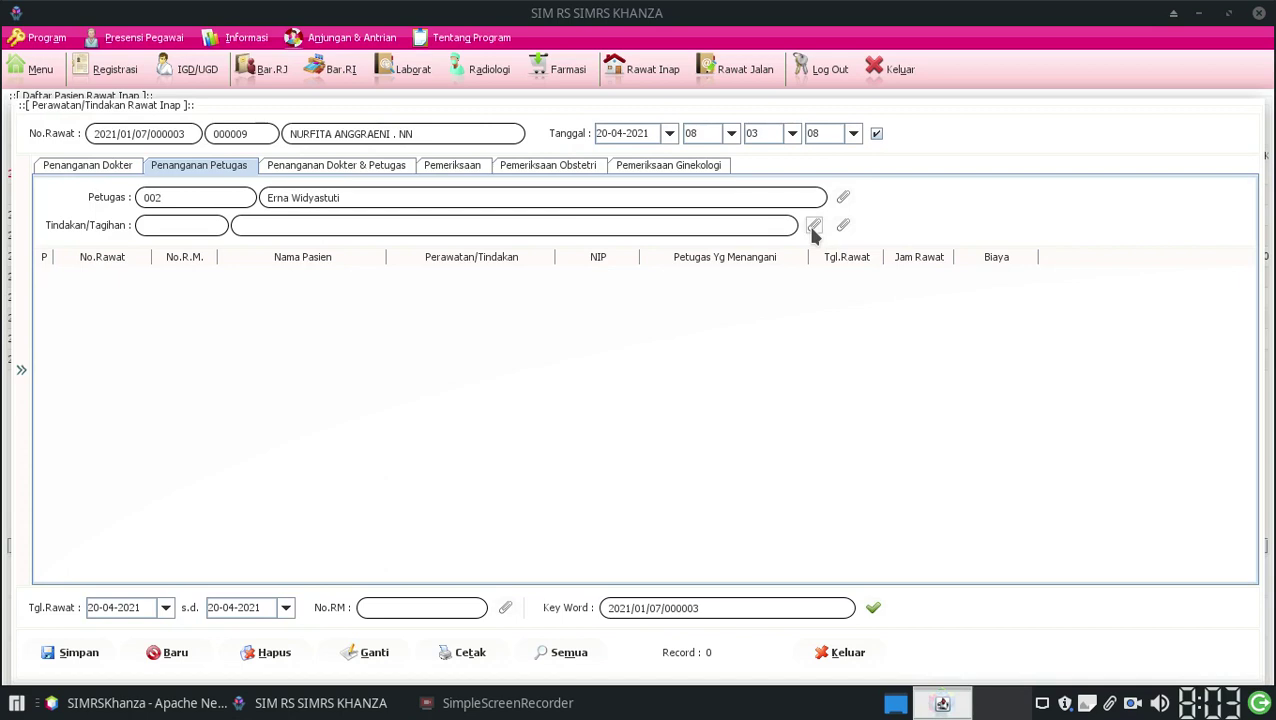
{"action": "left_click", "coordinate": [814, 227]}
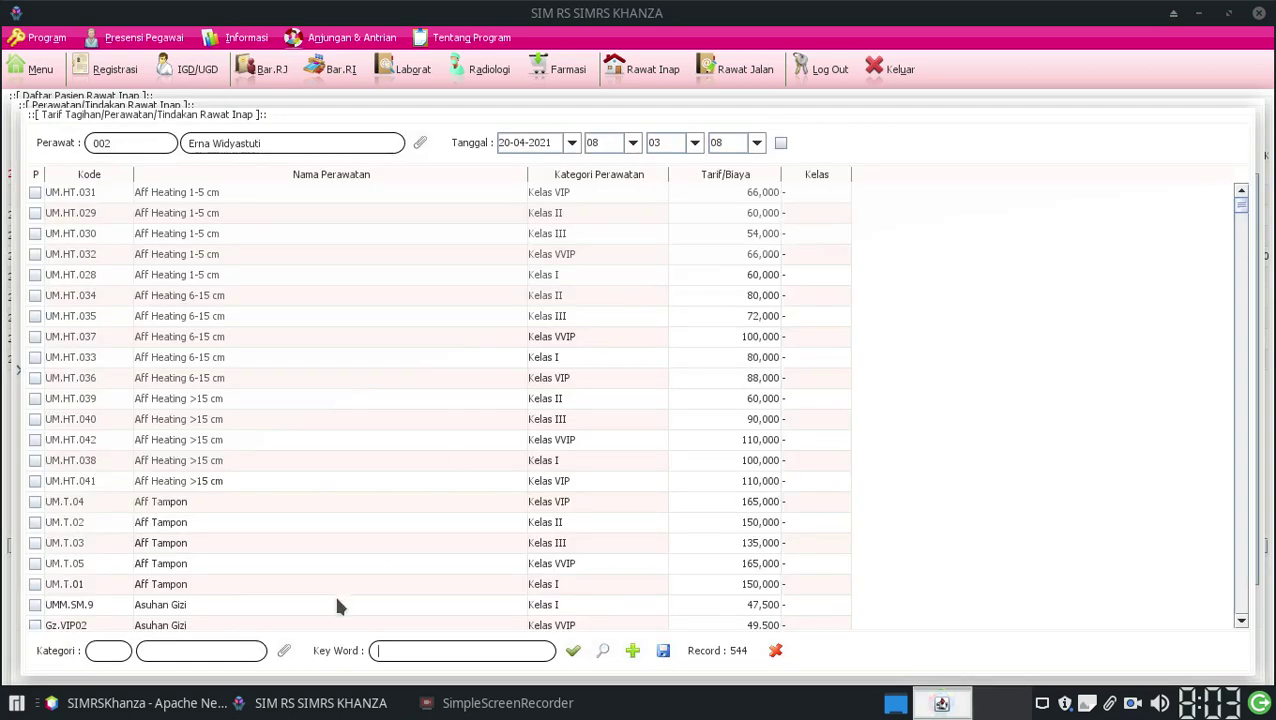
{"action": "left_click", "coordinate": [391, 648]}
{"action": "type", "text": "infus anak"}
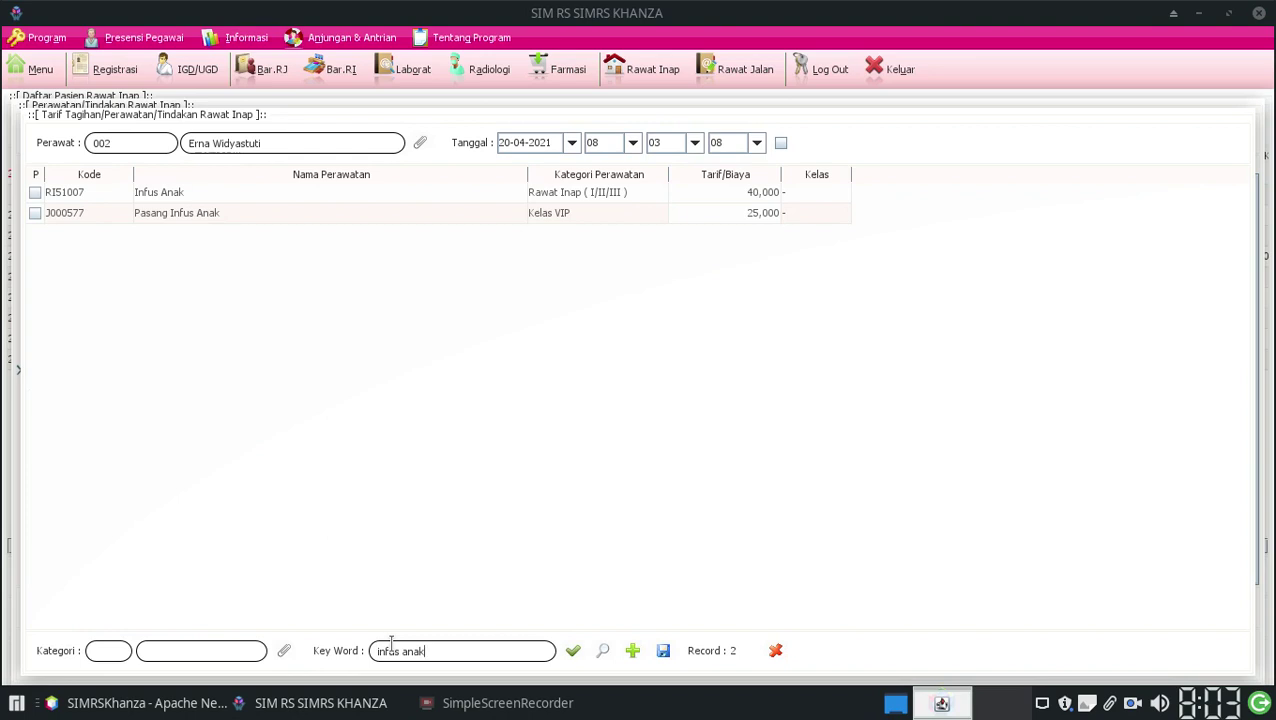
{"action": "left_click", "coordinate": [162, 196]}
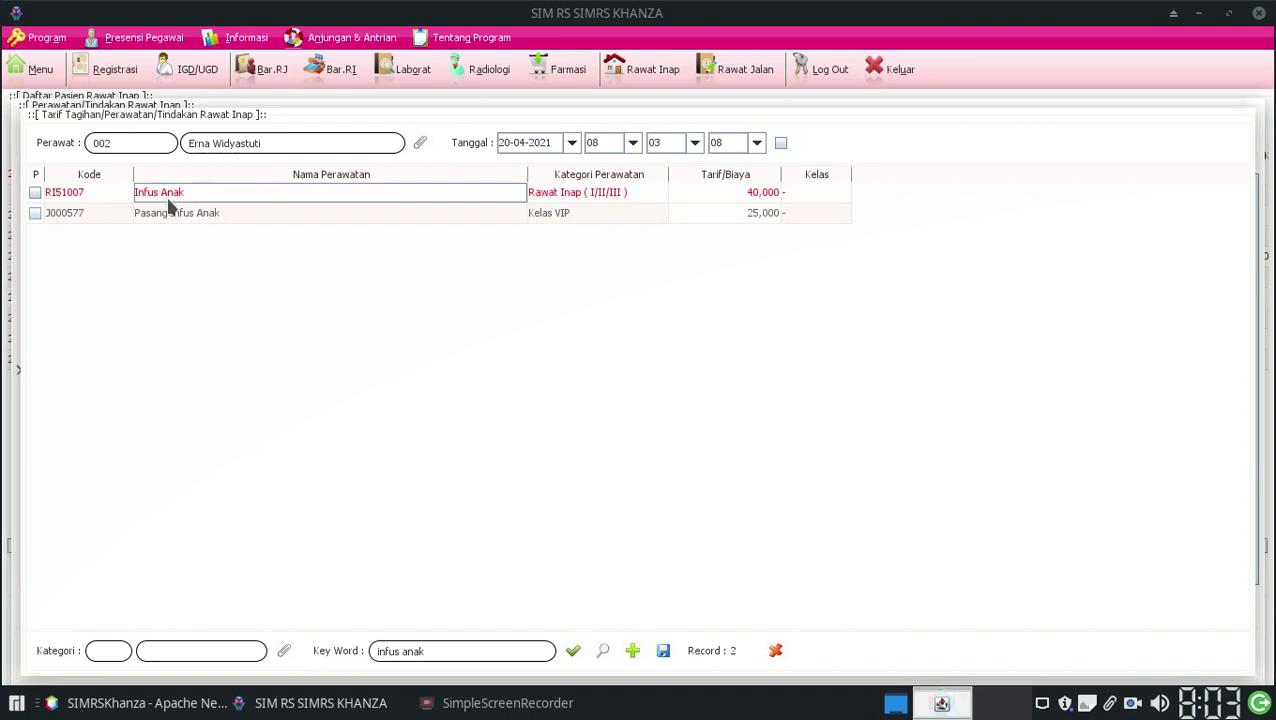
{"action": "left_click", "coordinate": [35, 192]}
{"action": "left_click", "coordinate": [663, 651]}
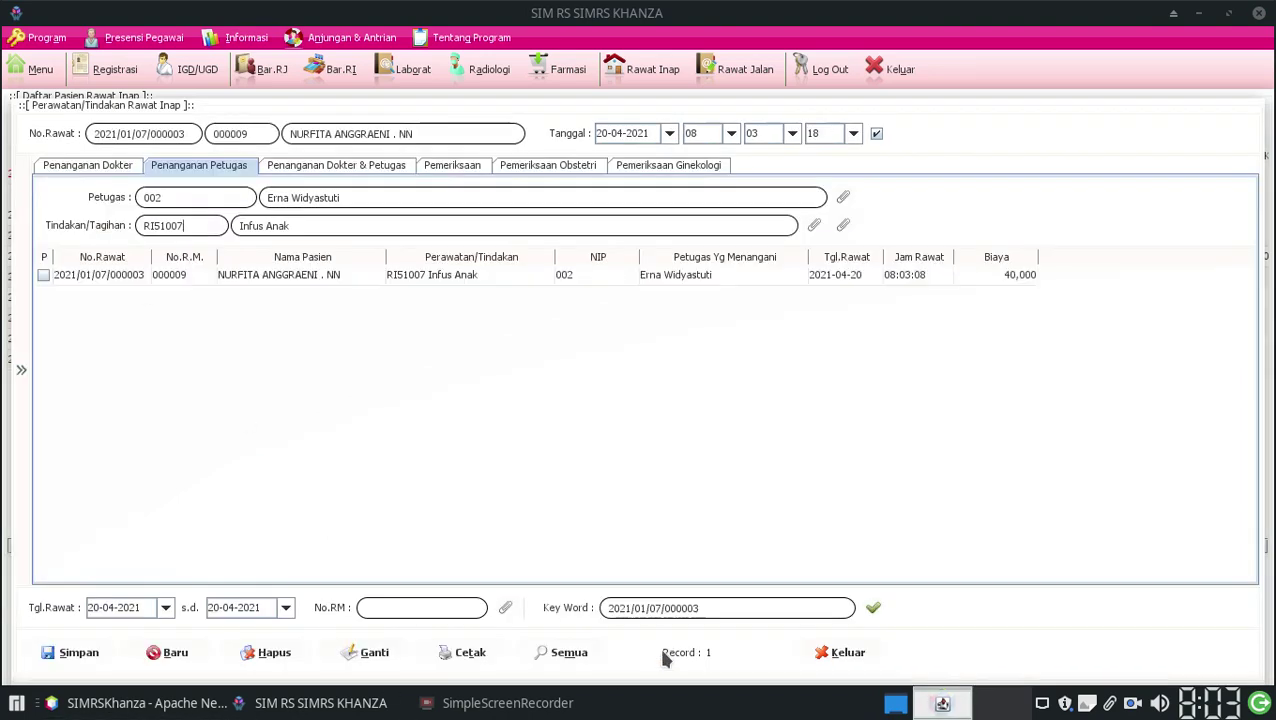
{"action": "left_click", "coordinate": [87, 165]}
Step: Search the Penanganan Dokter tariff list for 'infus anak' and close the empty result
{"action": "left_click", "coordinate": [813, 226]}
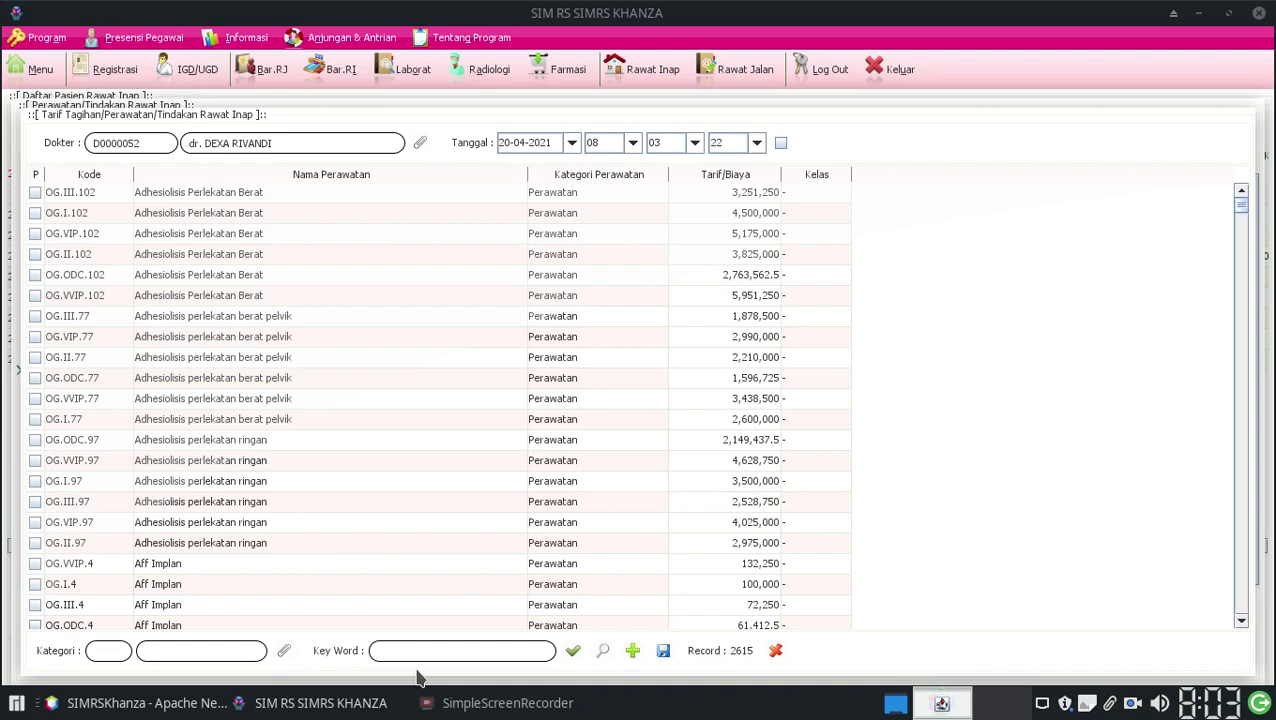
{"action": "type", "text": "infus anak"}
{"action": "key", "text": "Return"}
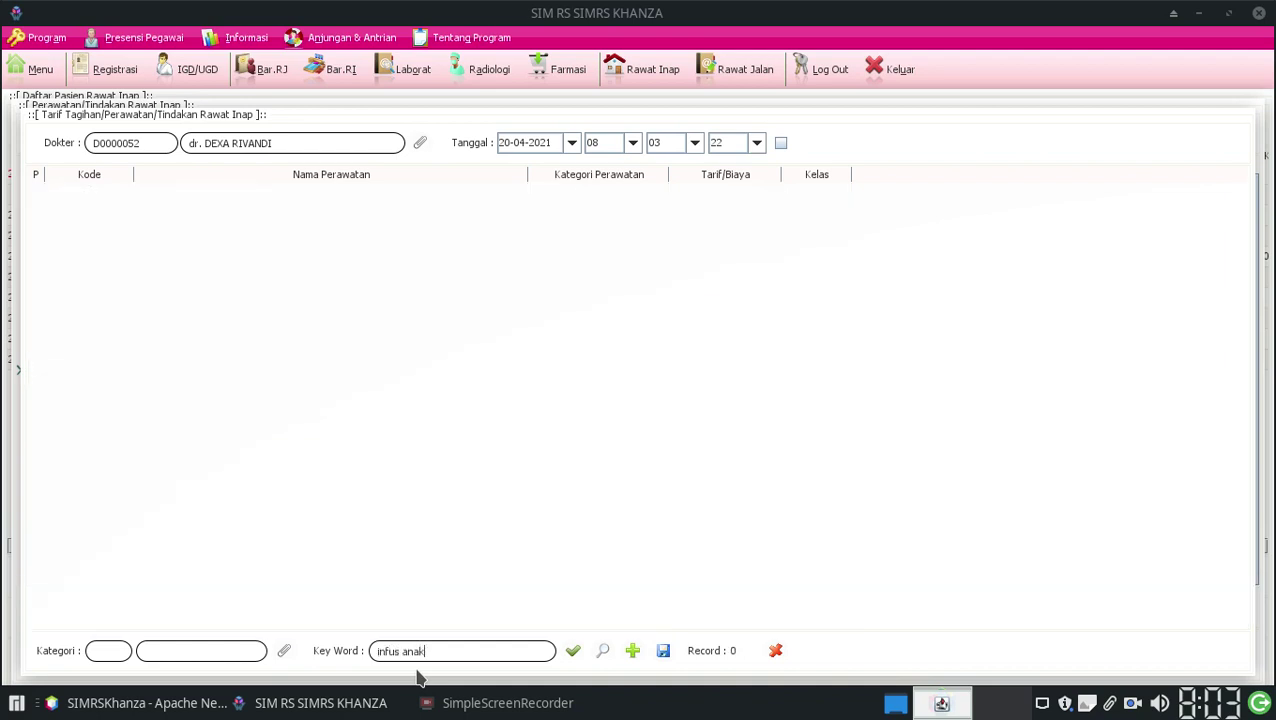
{"action": "left_click", "coordinate": [778, 652]}
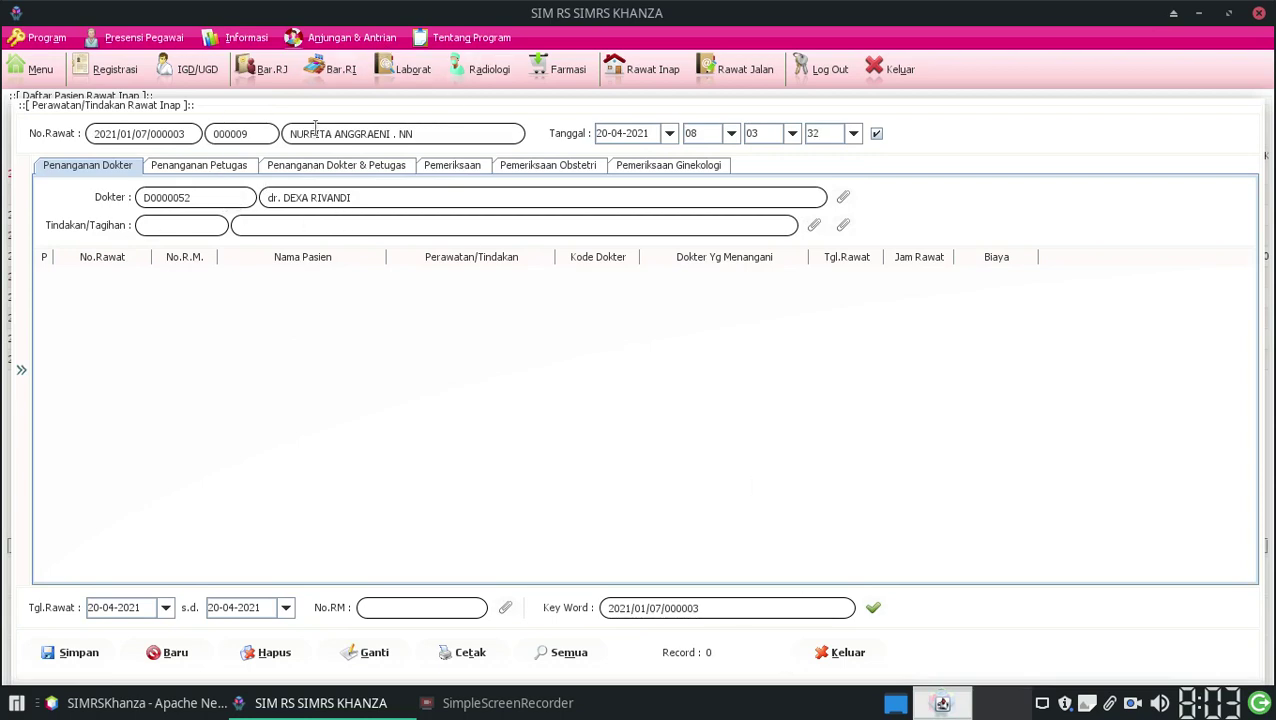
Step: On Penanganan Dokter & Petugas, assign a nurse and browse the 15 tariffs matching 'anak'
{"action": "left_click", "coordinate": [297, 168]}
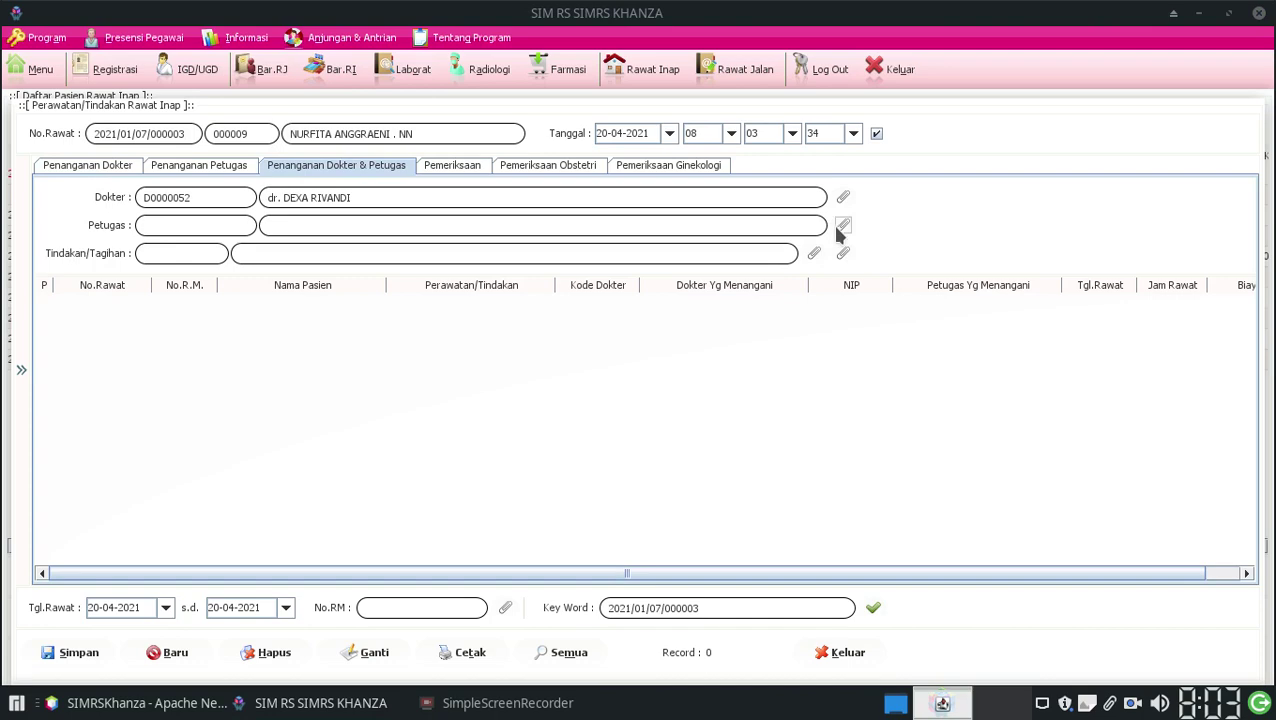
{"action": "left_click", "coordinate": [840, 226]}
{"action": "double_click", "coordinate": [264, 174]}
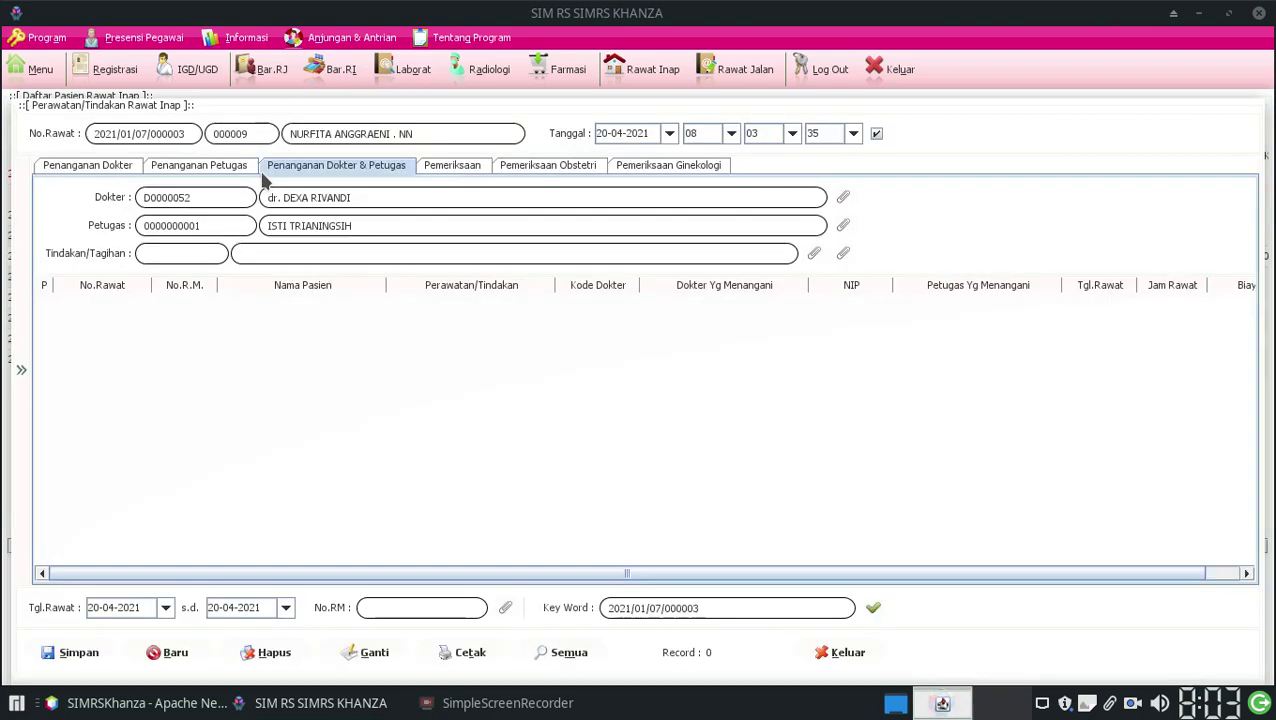
{"action": "left_click", "coordinate": [815, 256]}
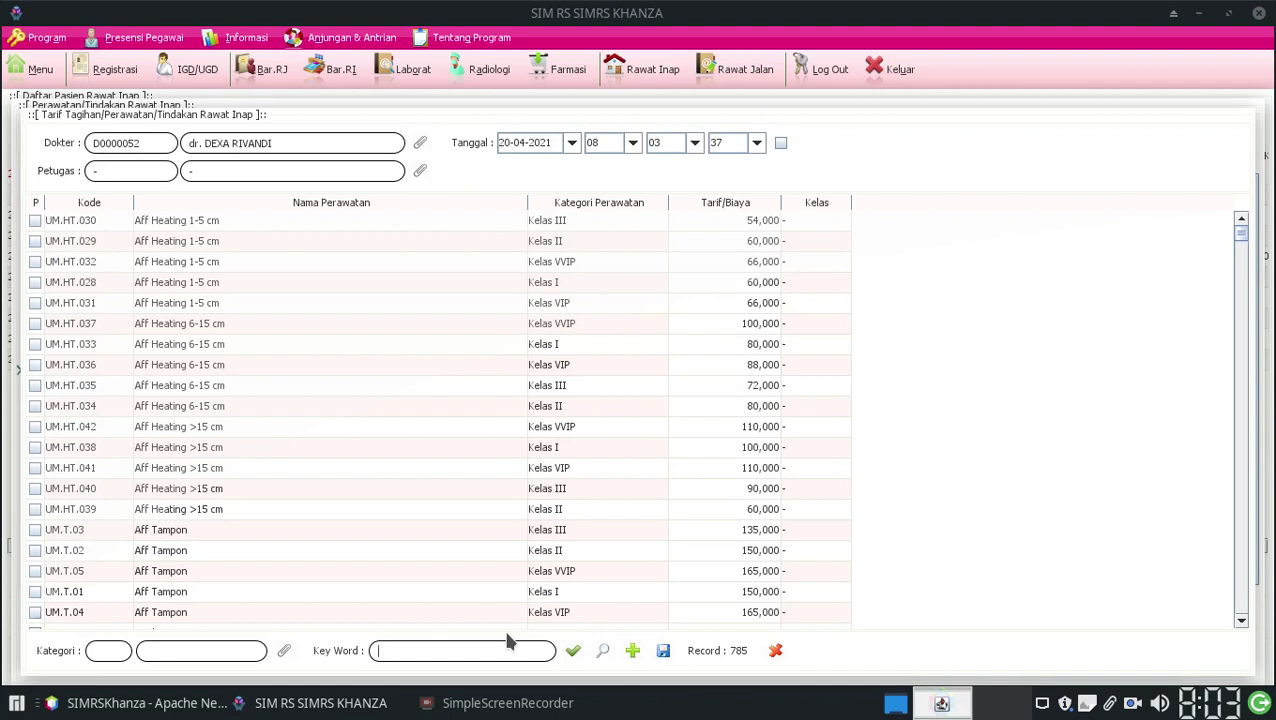
{"action": "type", "text": "anak"}
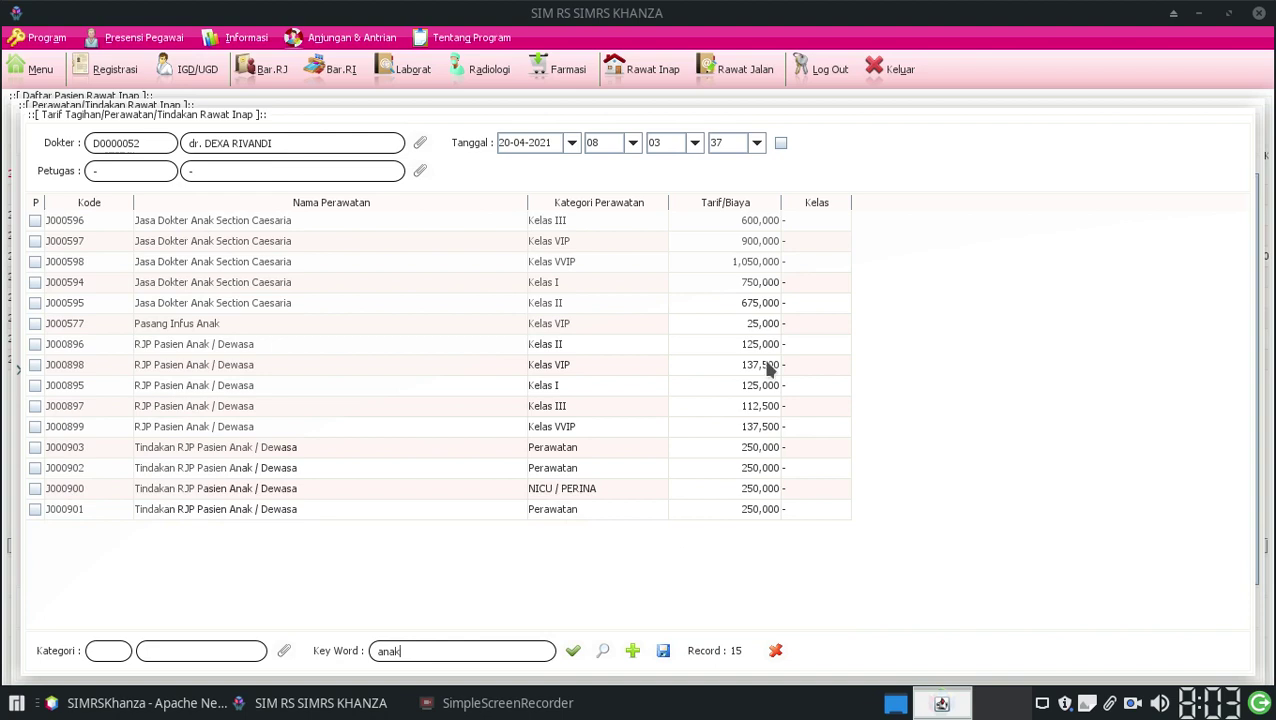
{"action": "left_click", "coordinate": [703, 323]}
{"action": "left_click", "coordinate": [310, 323]}
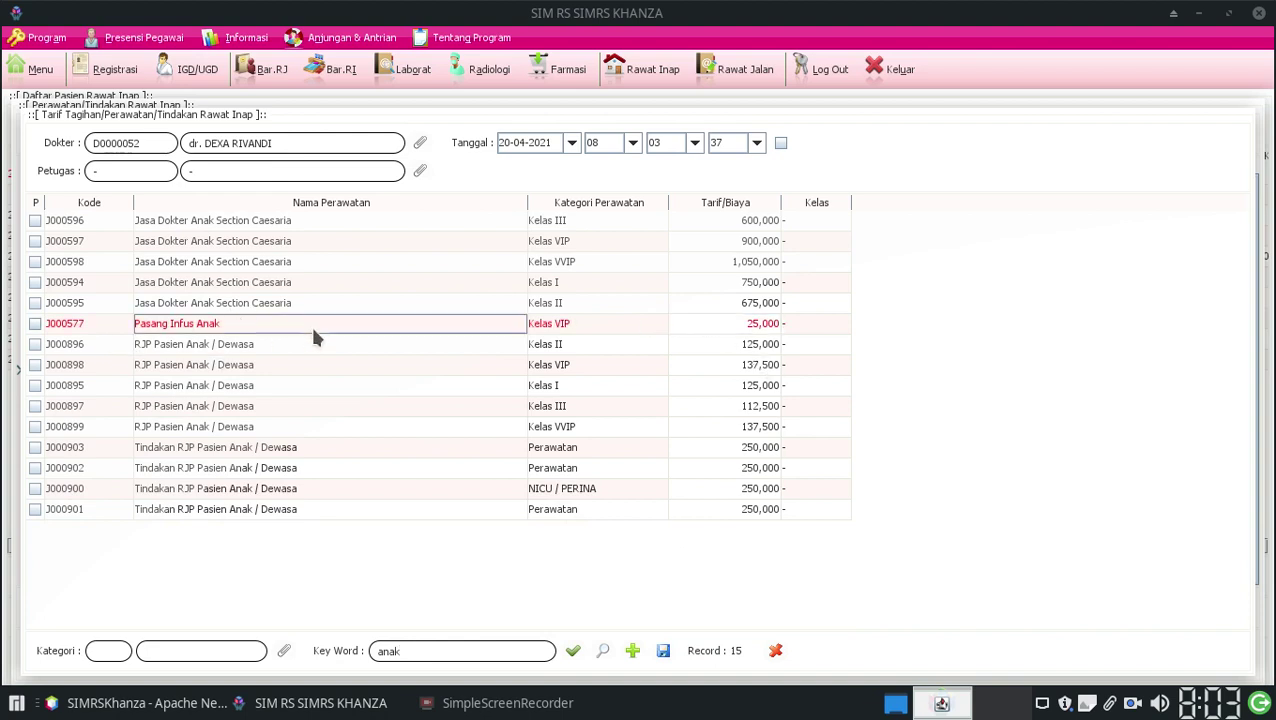
{"action": "left_click", "coordinate": [274, 390]}
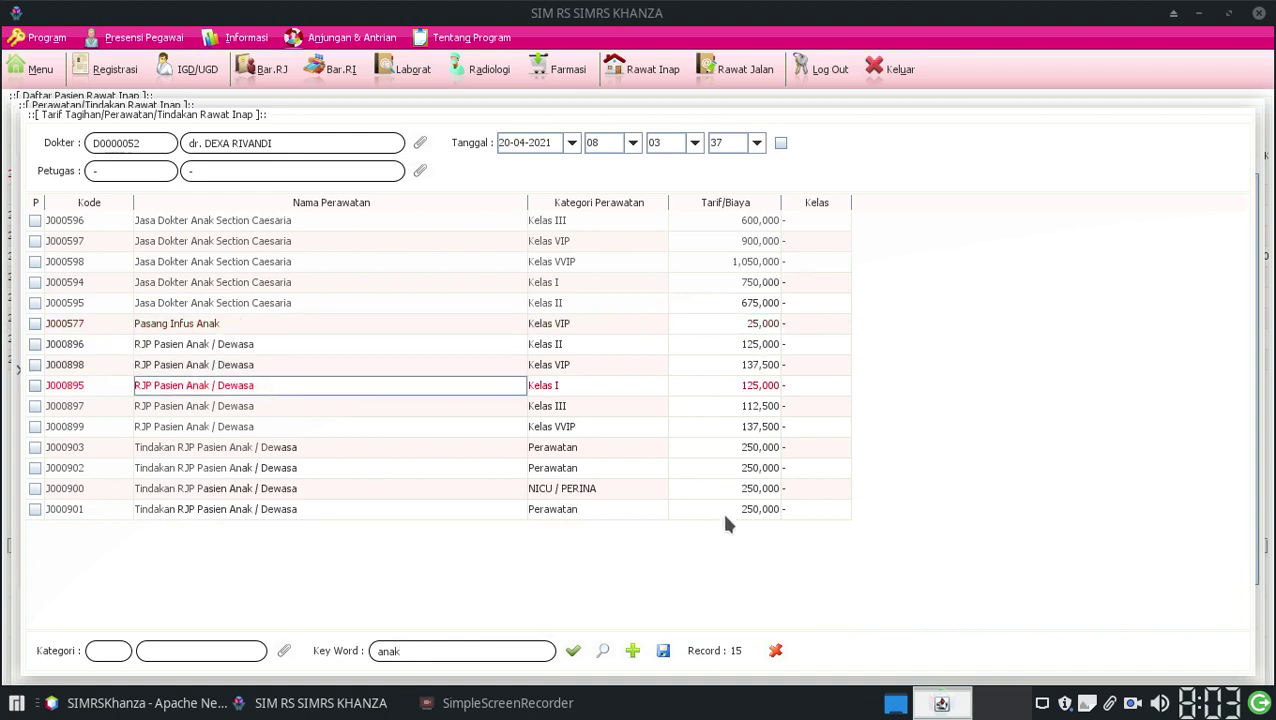
{"action": "left_click", "coordinate": [507, 703]}
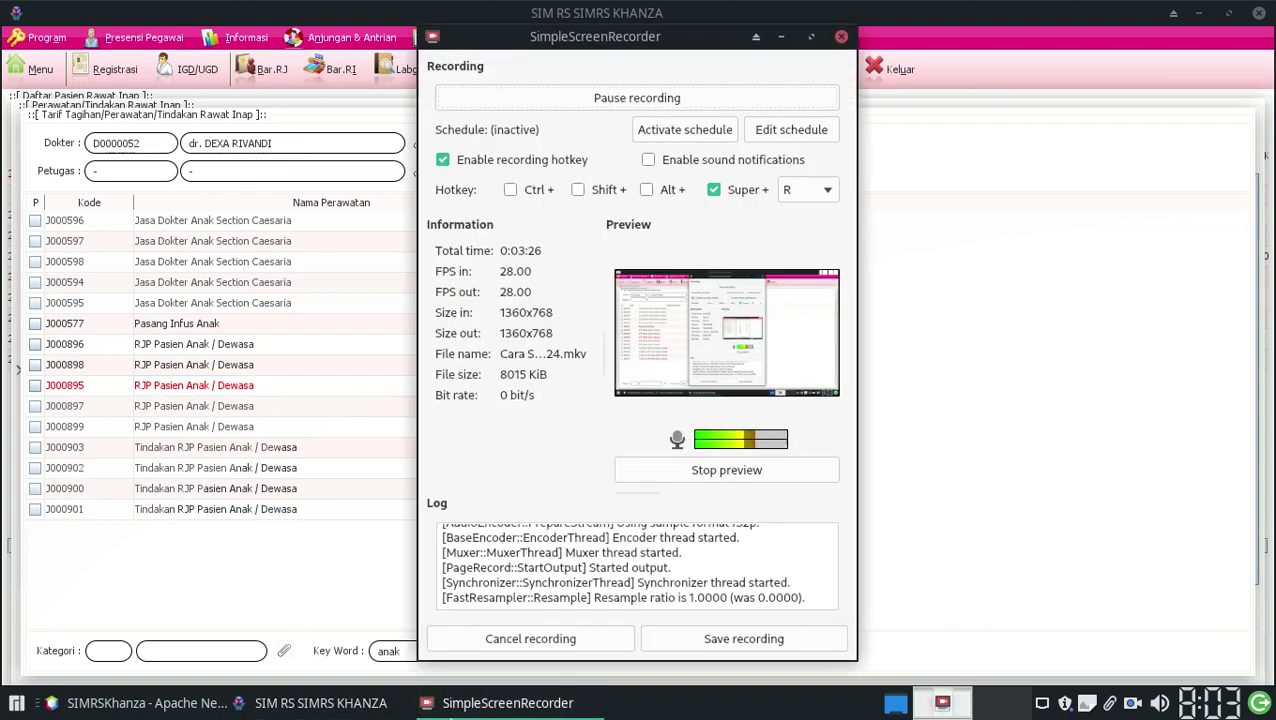